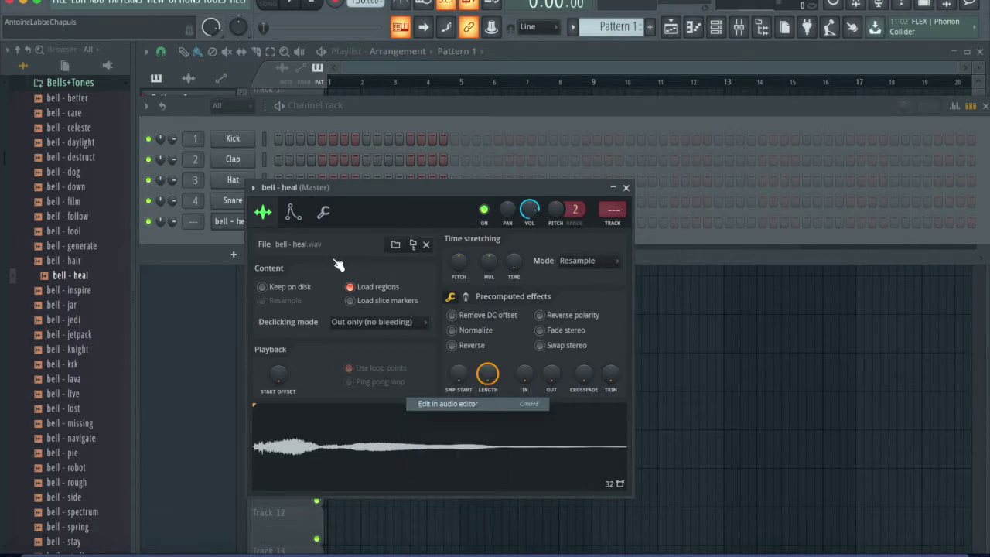
Detect the pitch regions of the bell - heal sample in Edison and open the channel's miscellaneous settings.
left_click(274, 175)
left_click(315, 373)
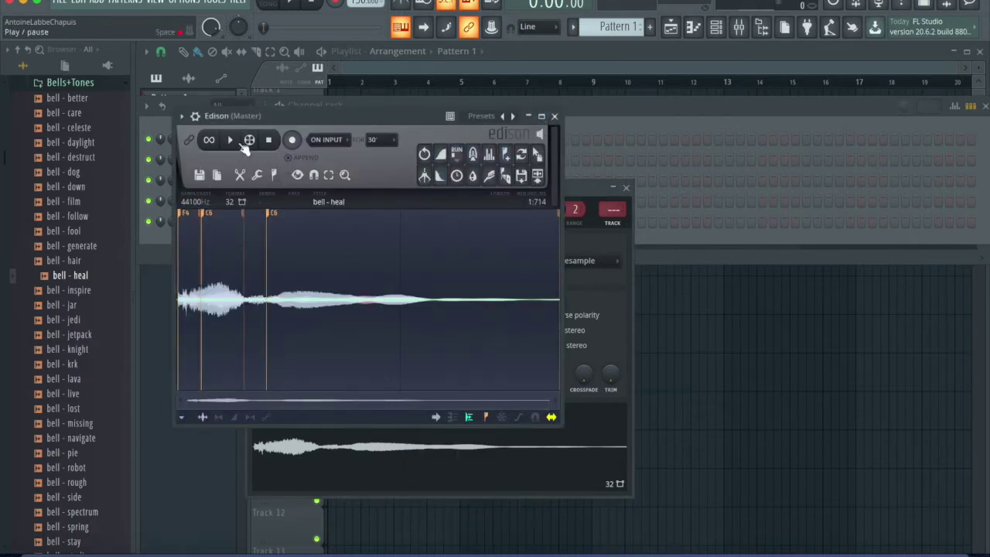
left_click(555, 116)
left_click(280, 121)
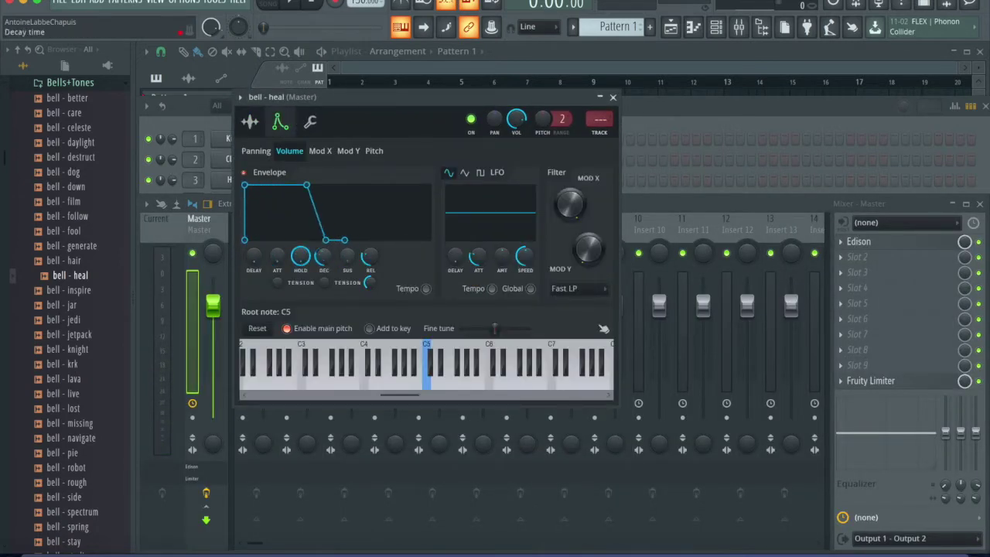
left_click(322, 122)
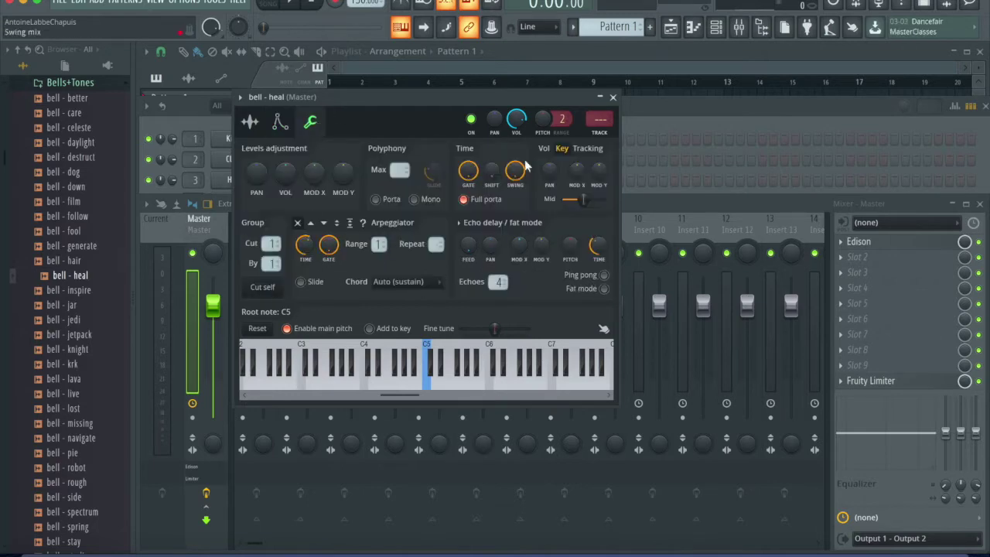
Highlight the F Minor Harmonic scale in the bell - heal piano roll and draw a three-beat E5, G5, A#5 chord at bar 1.
mouse_move(325, 154)
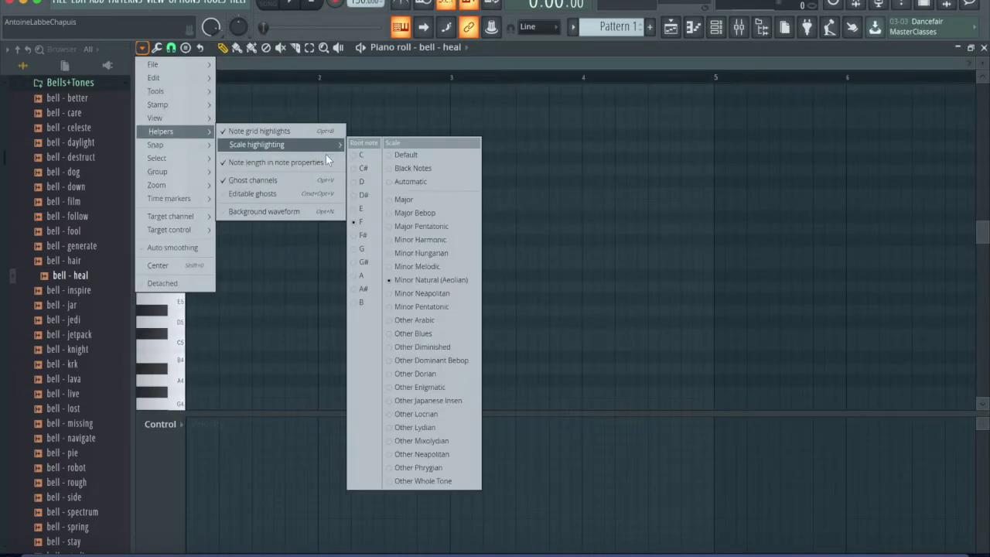
left_click(440, 241)
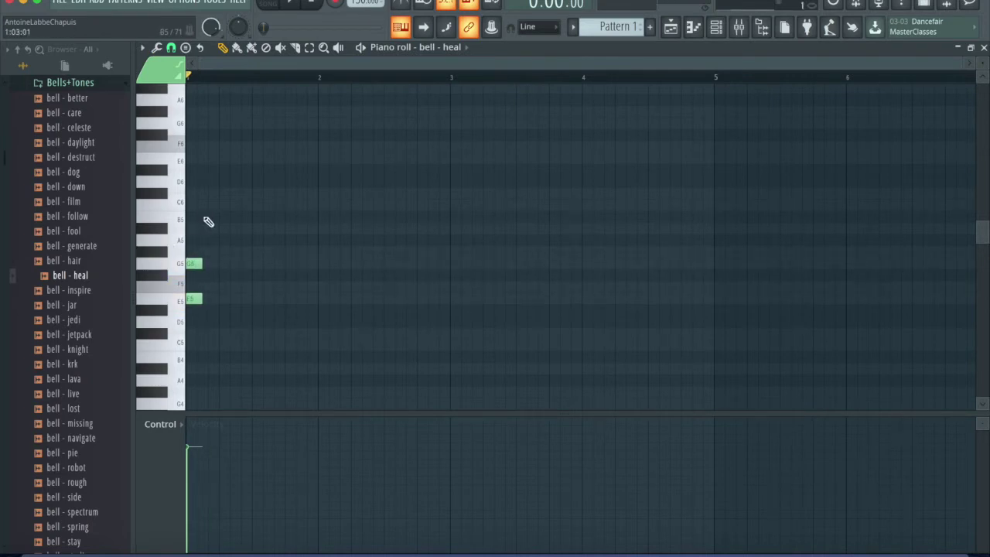
left_click_drag(190, 203, 290, 316)
key("space")
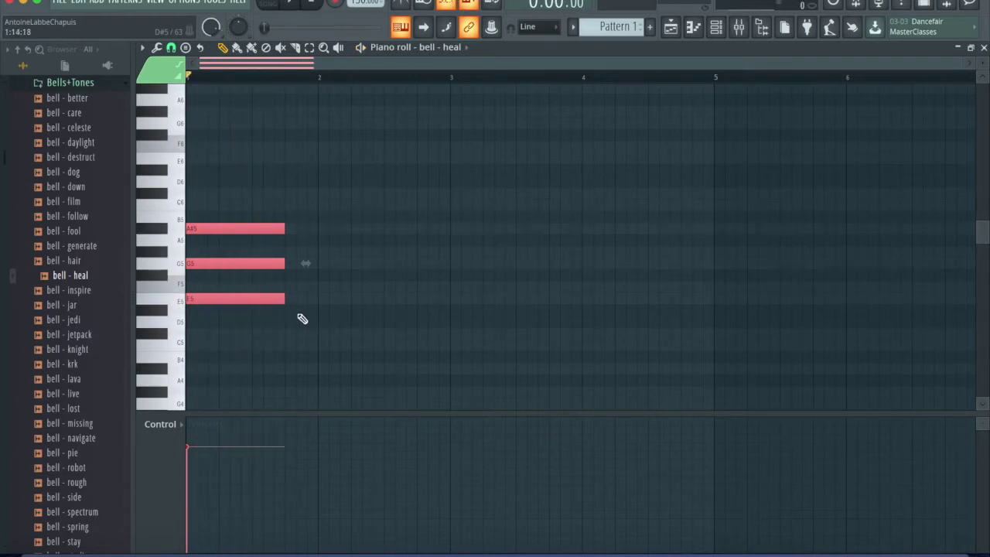
key("space")
Set the project tempo to 150 BPM and place a three-beat C#5 note directly after the first chord.
left_click(297, 334)
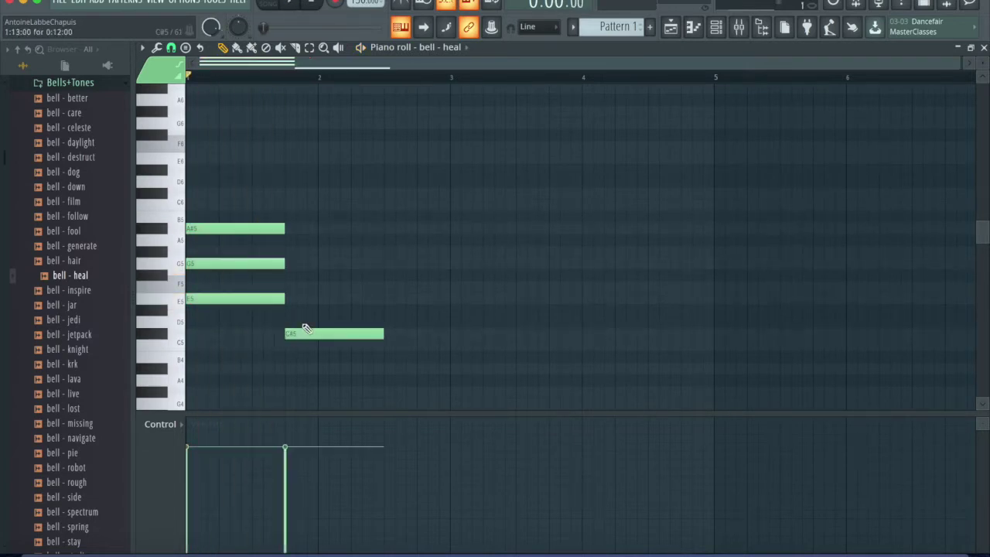
right_click(325, 326)
right_click(366, 3)
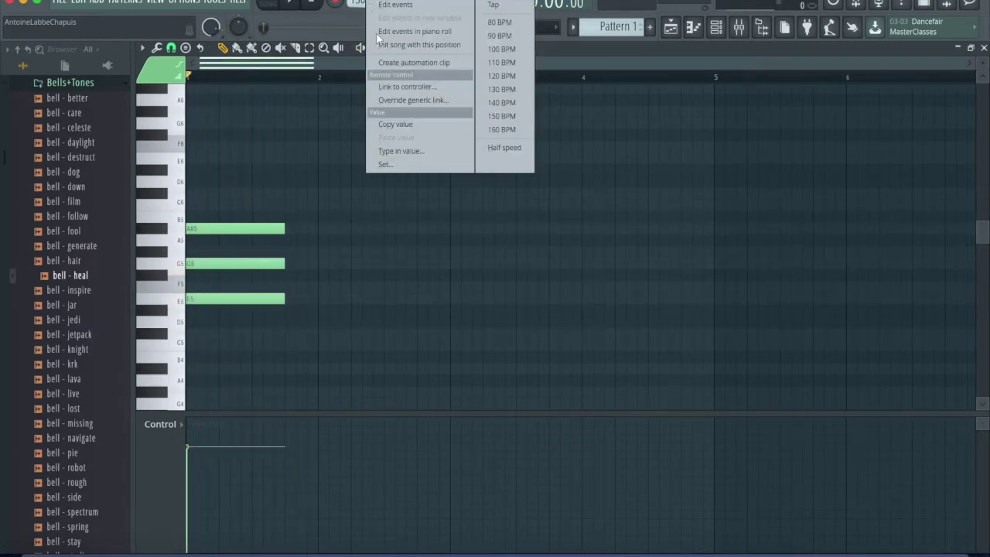
left_click(487, 117)
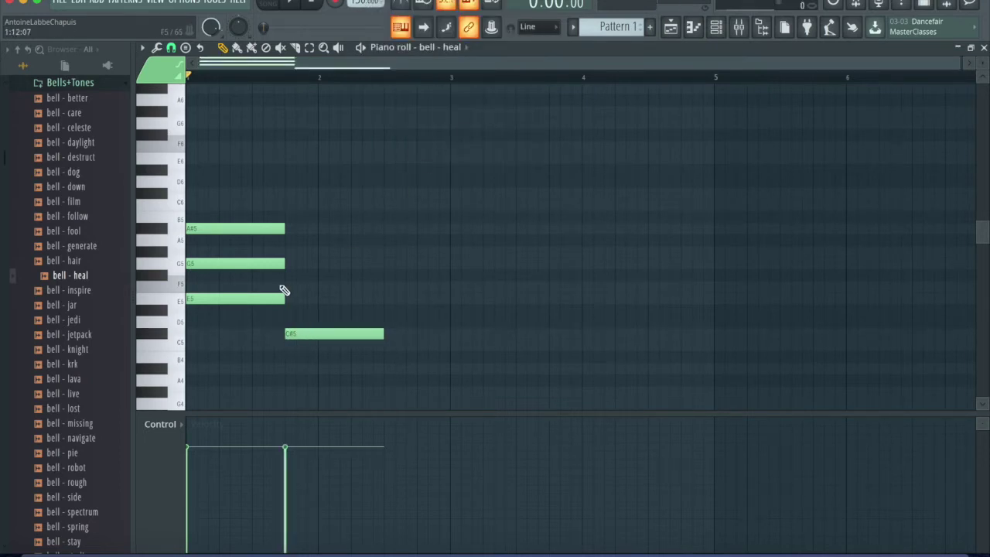
Add F5 and G#5 above the C#5 note, extend the chord to the start of bar 3, and play it back.
left_click_drag(297, 250, 304, 251)
key("space")
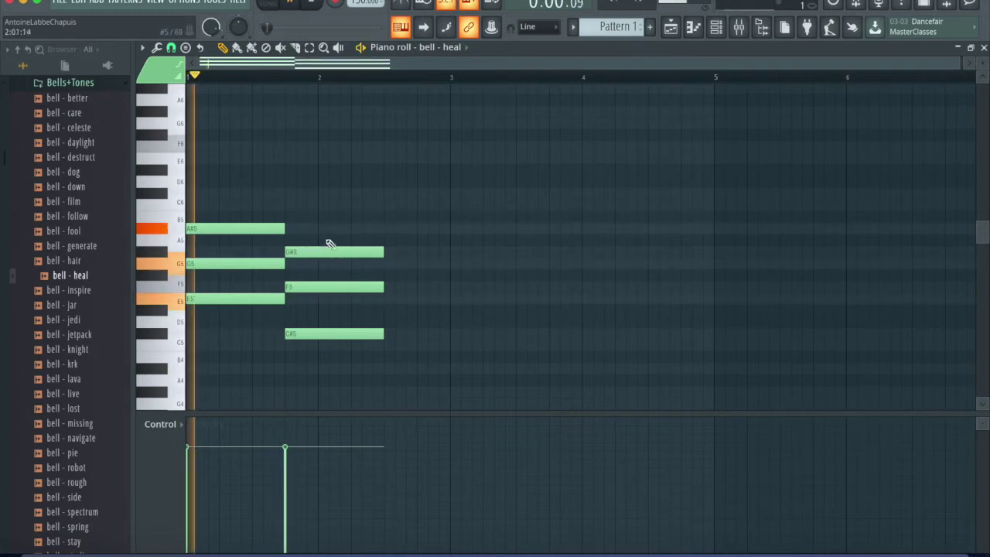
left_click_drag(361, 223, 469, 345)
key("space")
key("space")
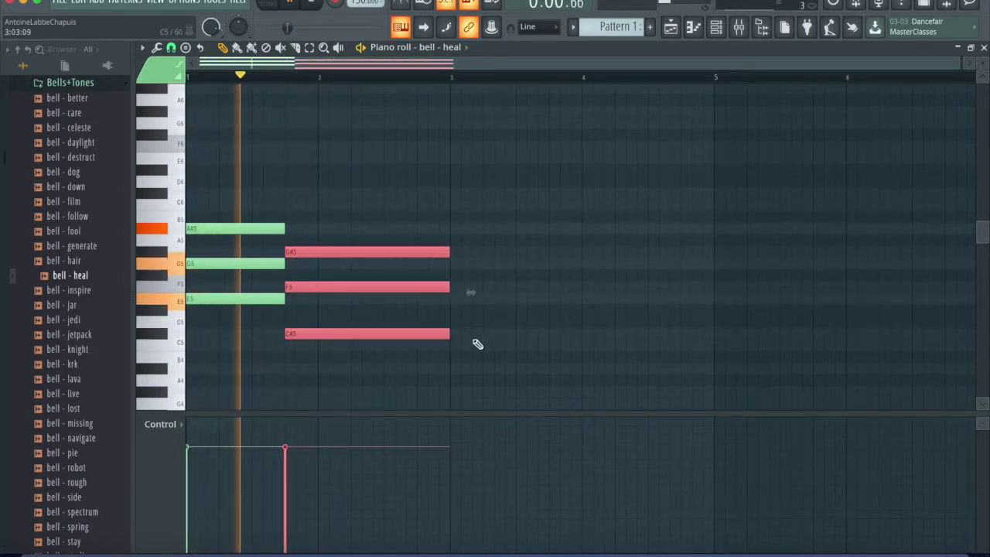
left_click(456, 320)
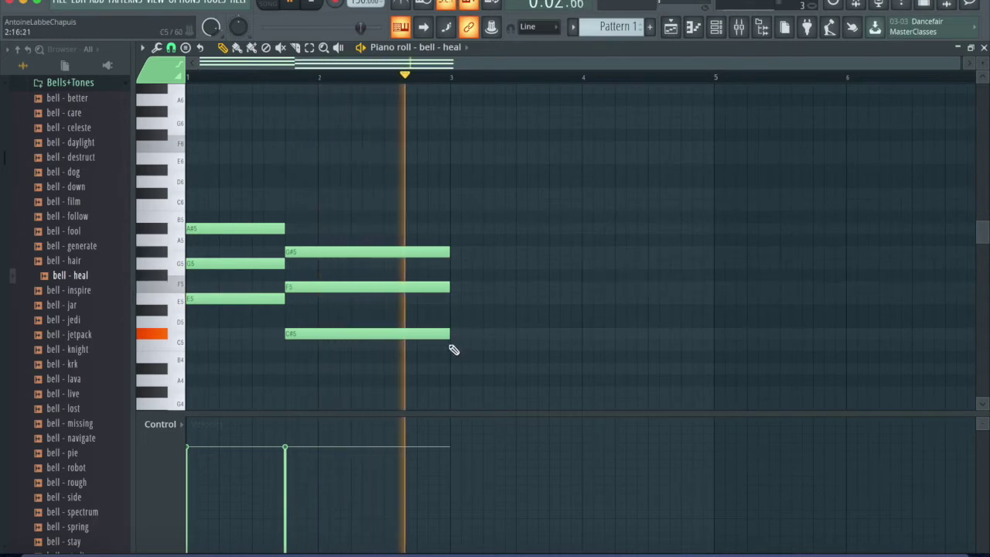
key("space")
Draw an F5, G#5, C6 chord at bar 3, shorten it to three beats, and play back the progression.
left_click(455, 289)
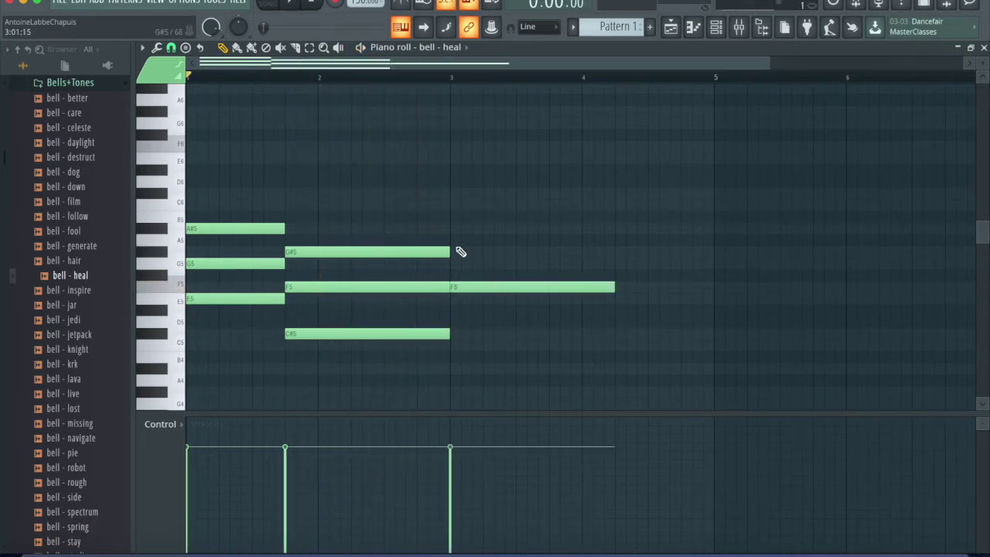
key("space")
left_click_drag(545, 145, 555, 295)
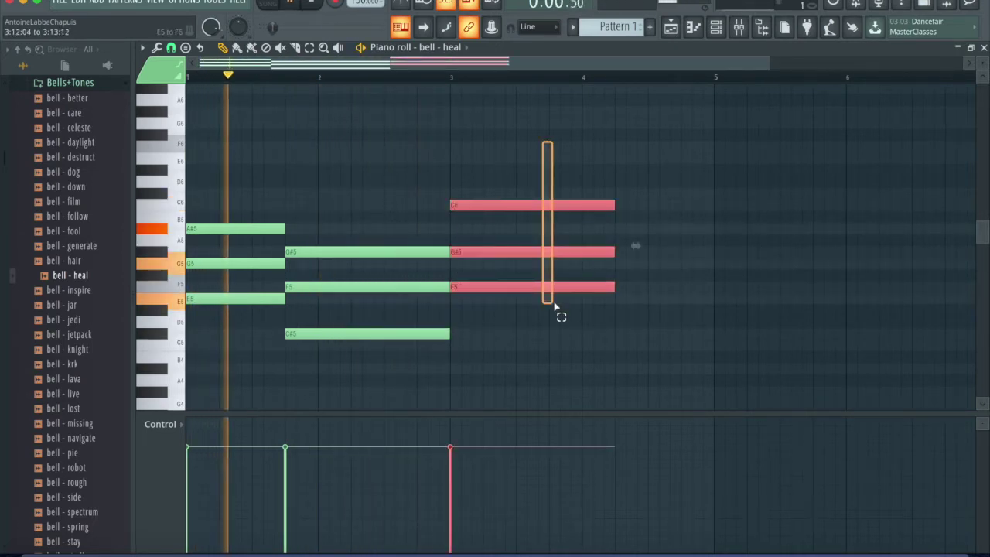
left_click_drag(616, 287, 548, 300)
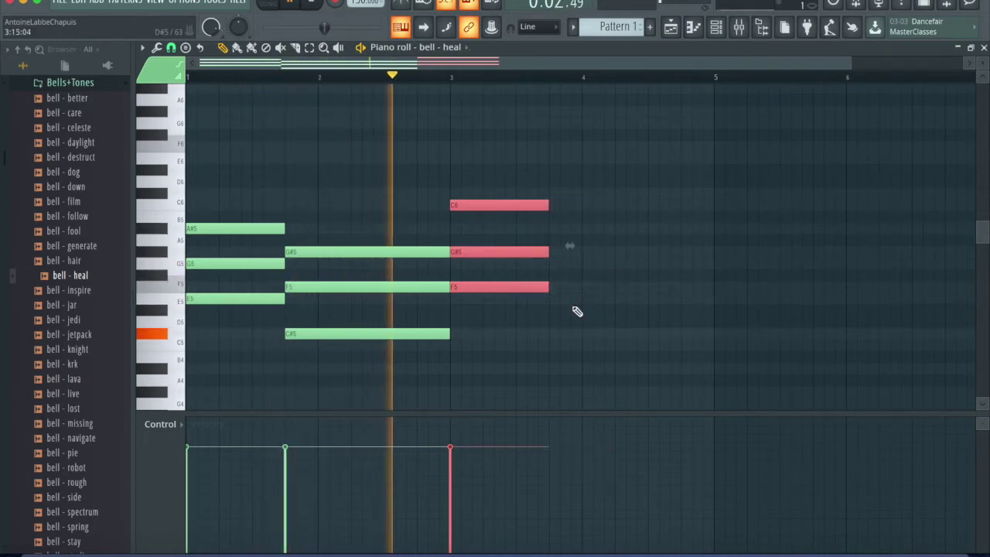
left_click(576, 312)
key("space")
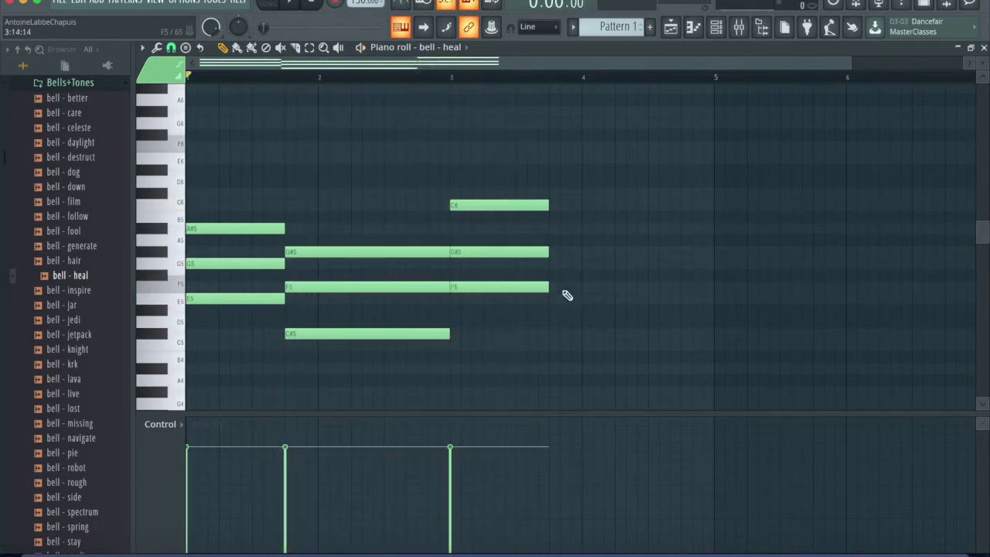
Draw a C5, E5, G5 chord directly after the third chord and extend it to the end of bar 4.
left_click(554, 347)
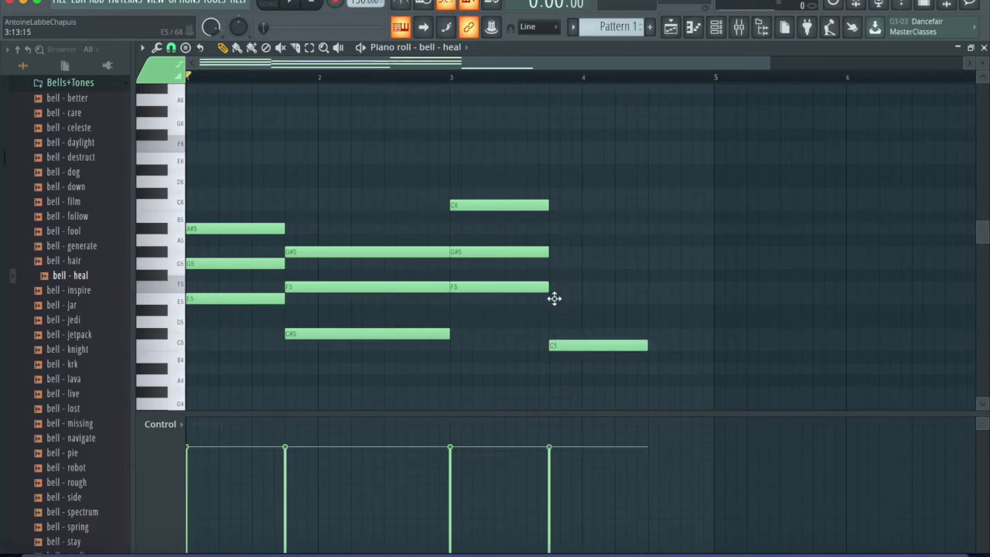
left_click_drag(573, 246, 582, 354)
left_click_drag(647, 345, 714, 347)
left_click(769, 373)
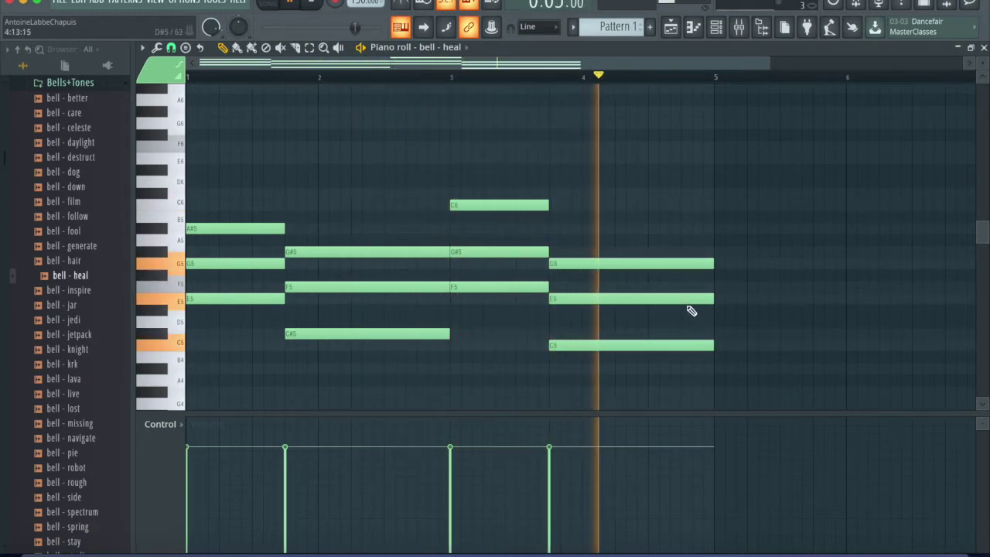
Bring up the channel rack and check the bell - heal channel settings.
scroll(596, 214, "down", 3)
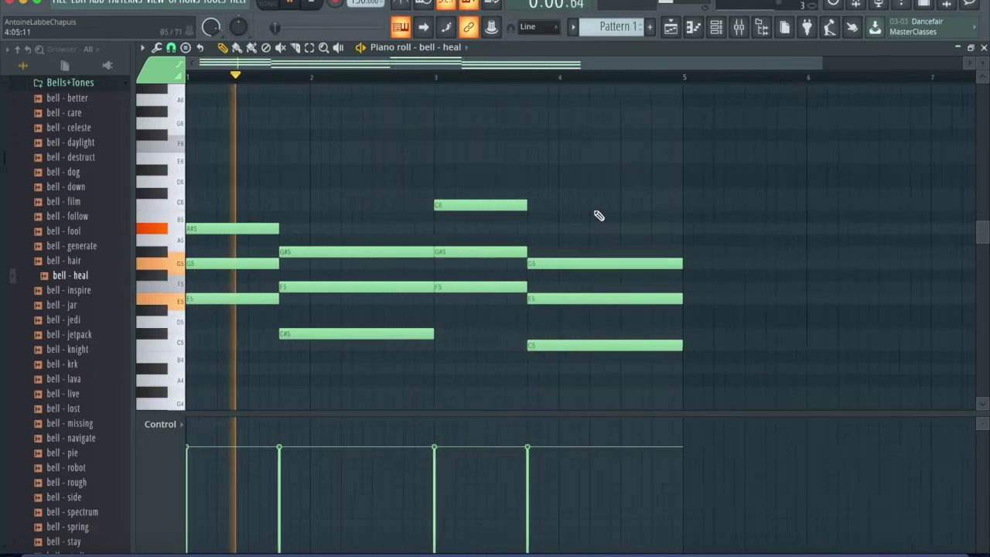
left_click(716, 29)
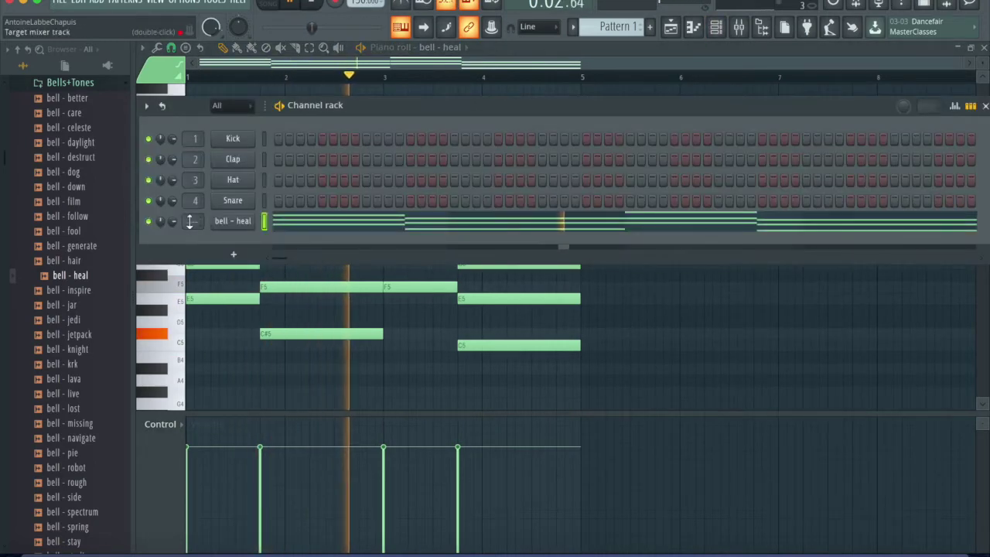
left_click(224, 222)
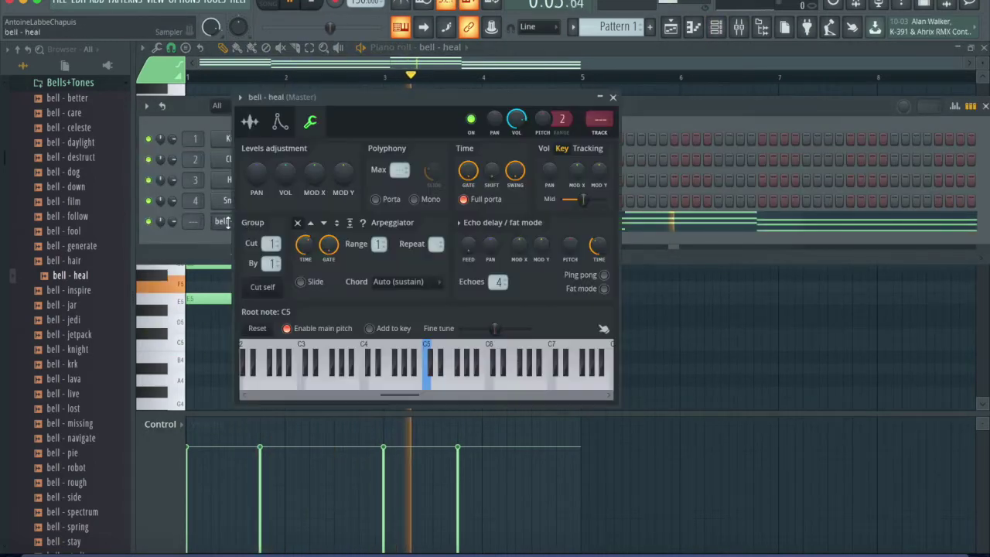
left_click(614, 98)
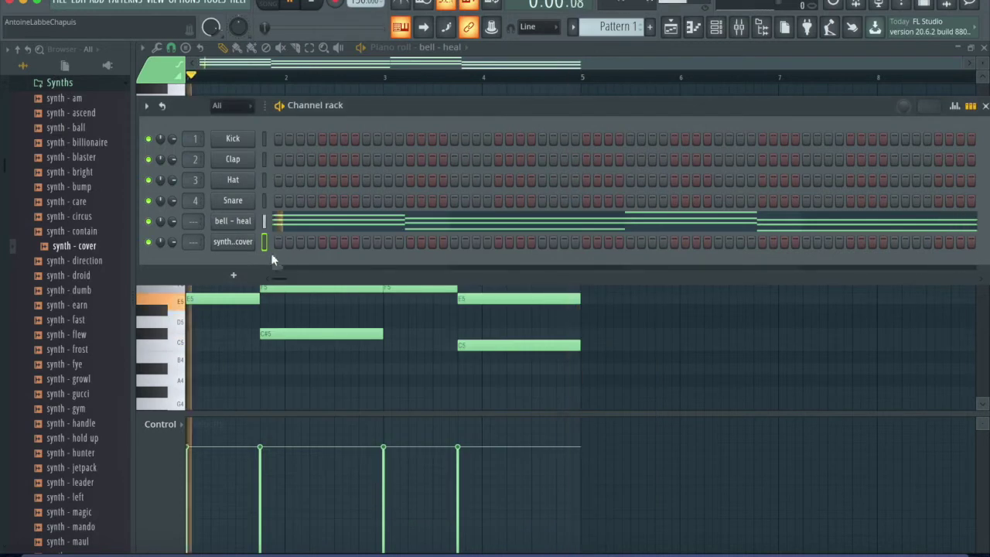
Copy the bell - heal chord notes into the synth - cover channel and listen to both together.
right_click(237, 222)
left_click(398, 234)
right_click(241, 242)
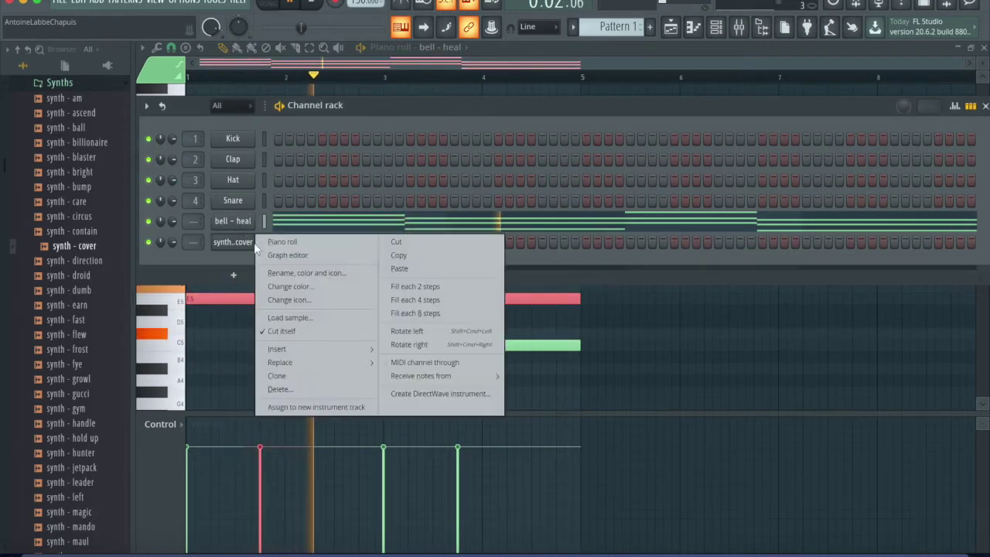
left_click(434, 264)
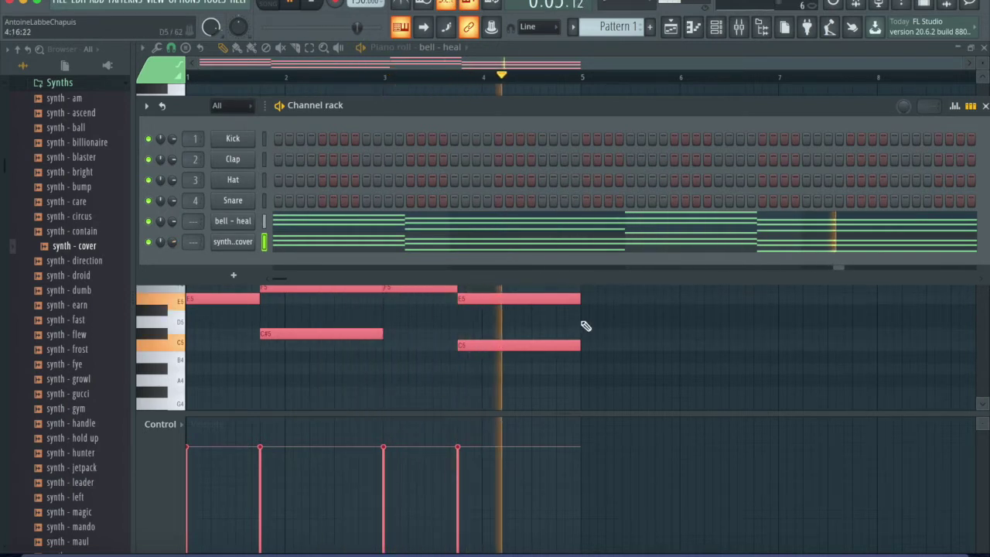
key("space")
Add the mallet - gucci sample as a new channel and open its piano roll.
left_click_drag(81, 178, 88, 185)
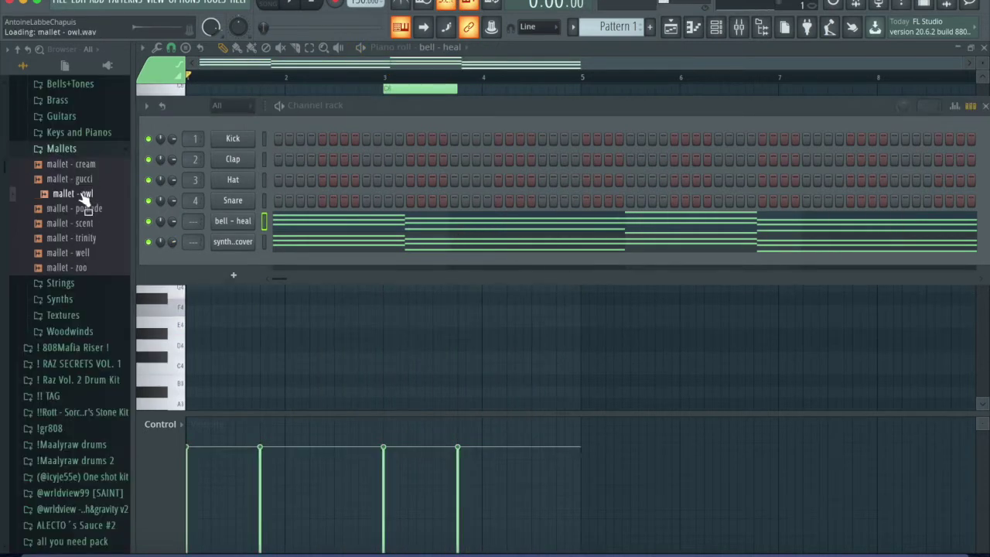
left_click_drag(238, 263, 246, 263)
right_click(255, 261)
left_click(294, 265)
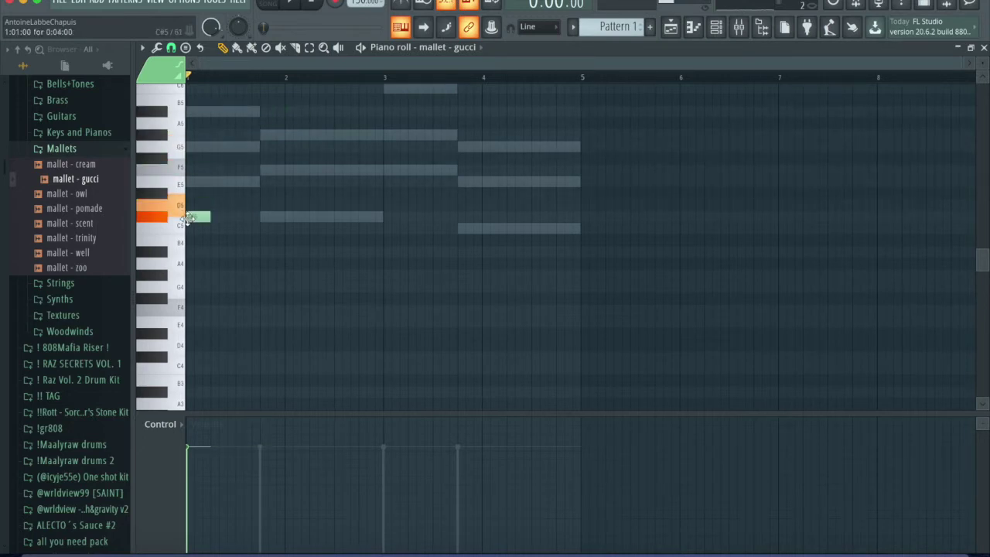
Place a four-step A#5 note at the start of bar 1 and a two-step G5 note on step 9.
key("space")
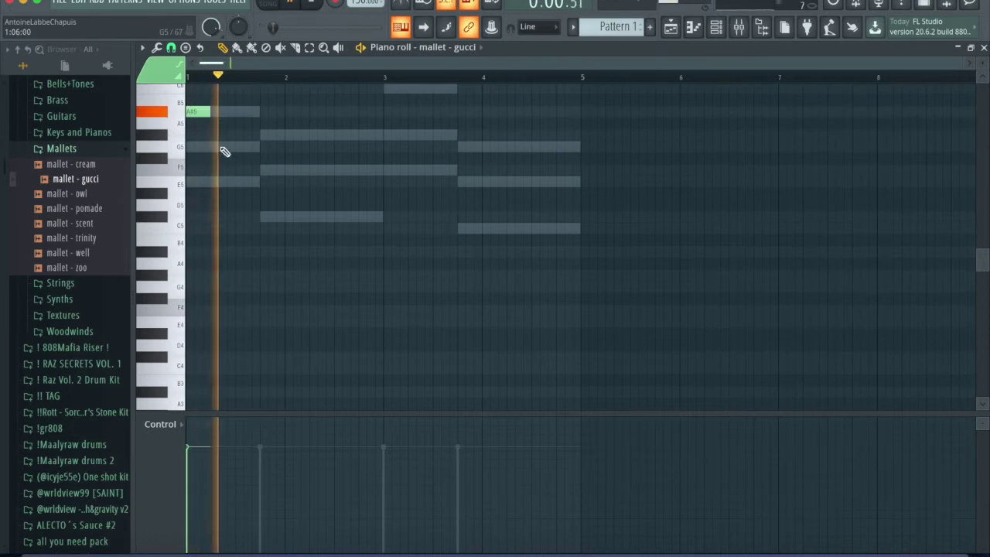
key("space")
key("space")
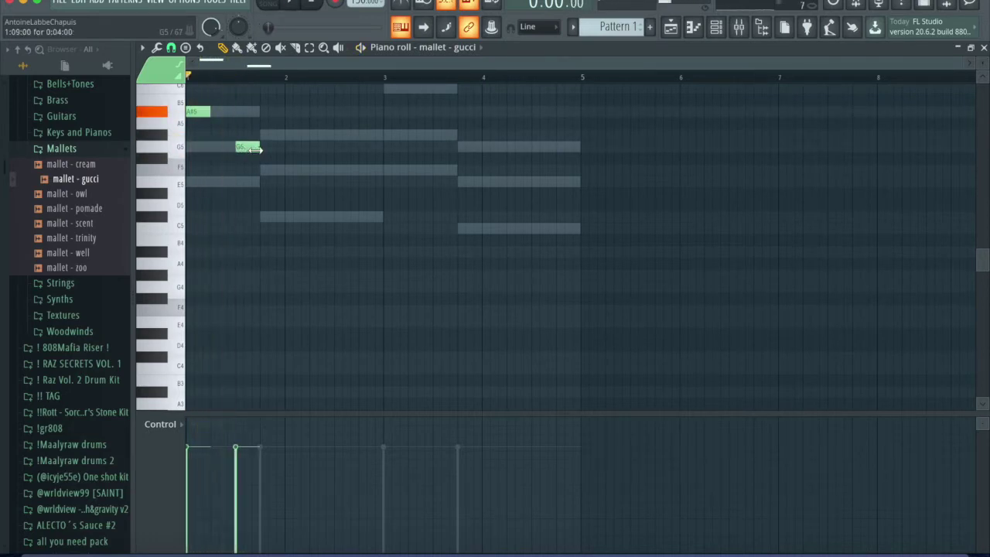
Set the piano roll snap to Step and play back the mallet - gucci notes over the chords.
left_click(171, 49)
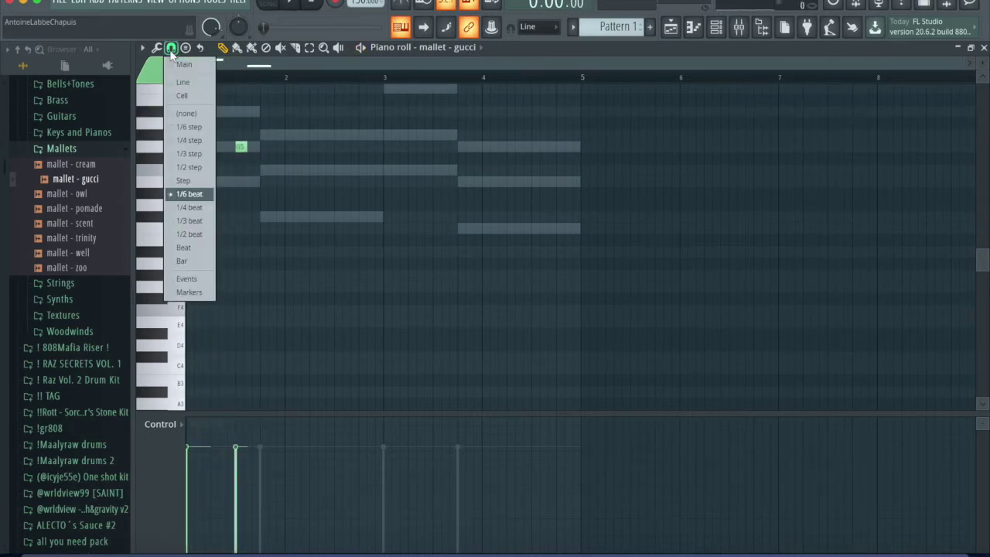
left_click(201, 180)
key("space")
scroll(252, 155, "up", 5)
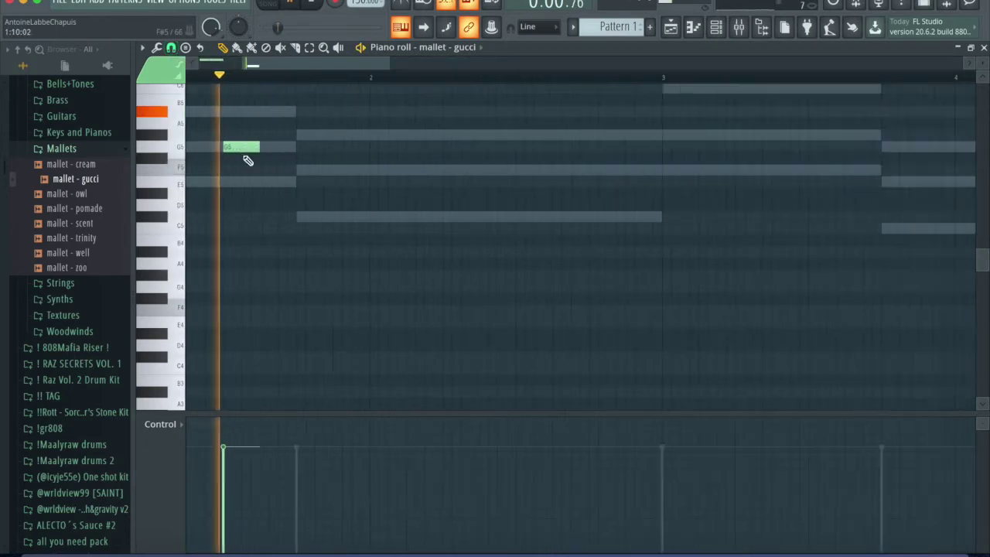
scroll(321, 174, "down", 4)
key("space")
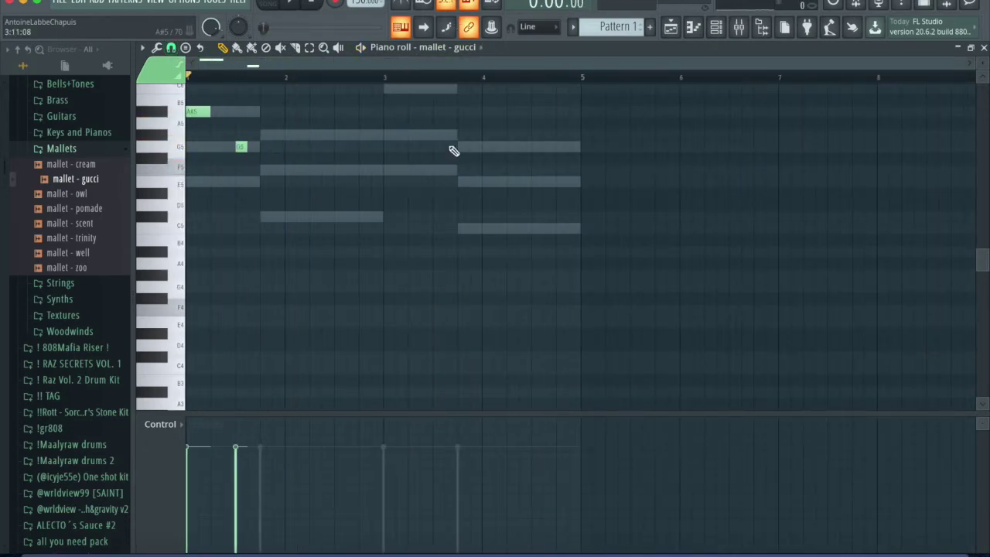
key("space")
Place a two-step G#5 note on step 11 and a two-step F5 note on step 13, and play back the melody.
left_click(252, 181)
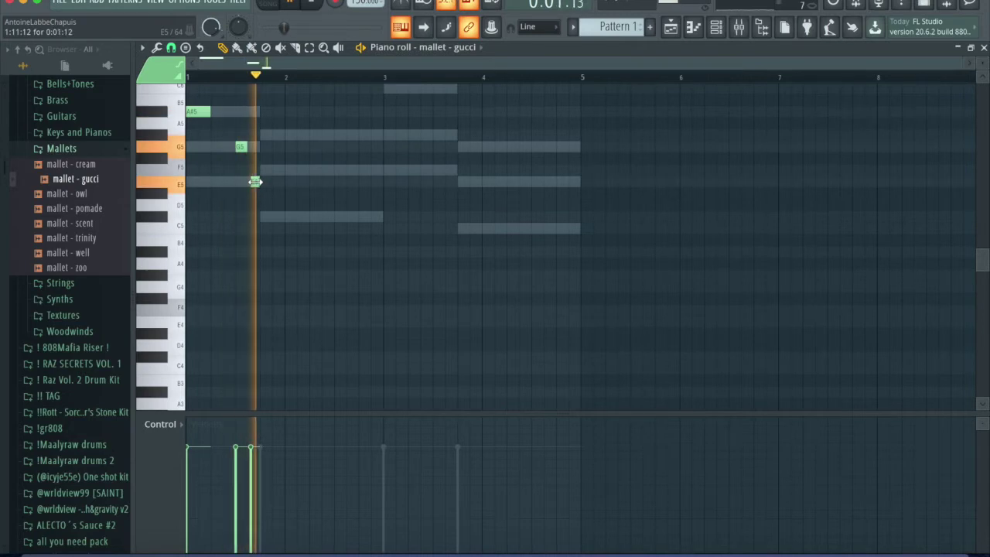
key("space")
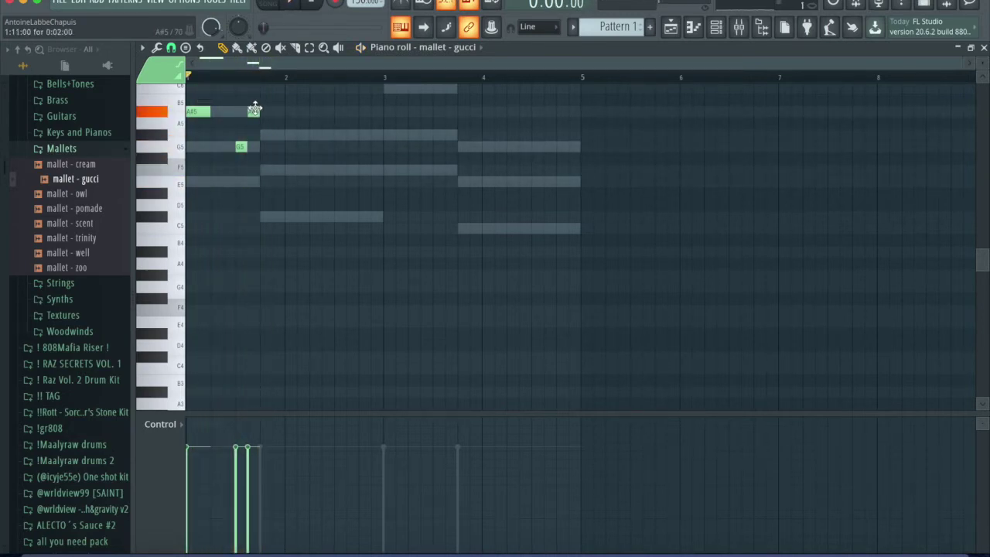
key("space")
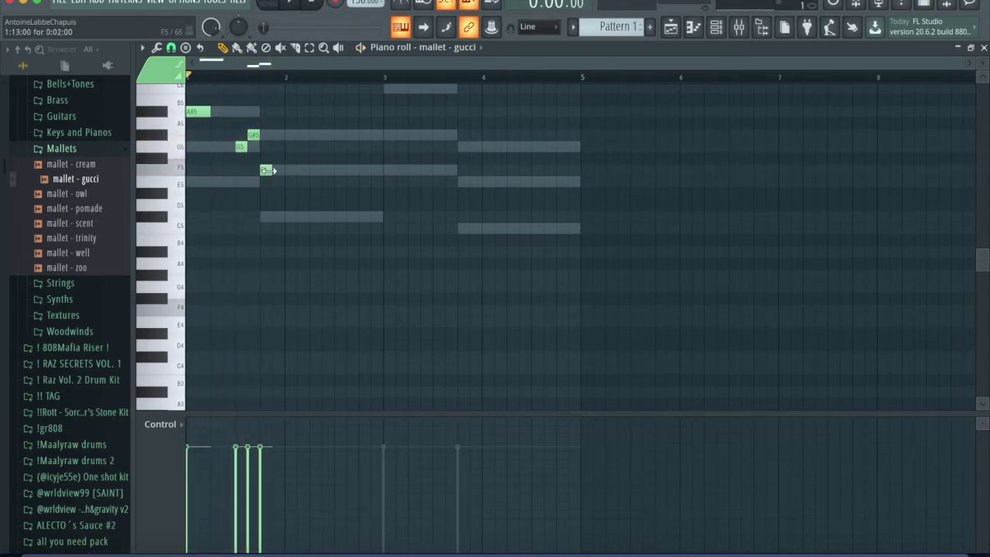
key("space")
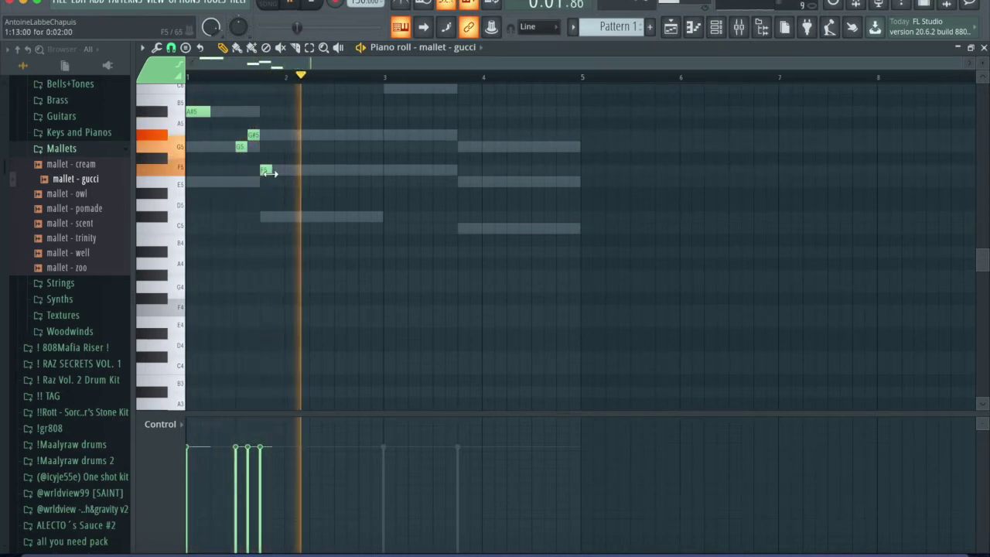
Place two-step G#5, F5 and C#5 notes on steps 11, 13 and 15 of bar 2, and play back the melody.
key("space")
key("space")
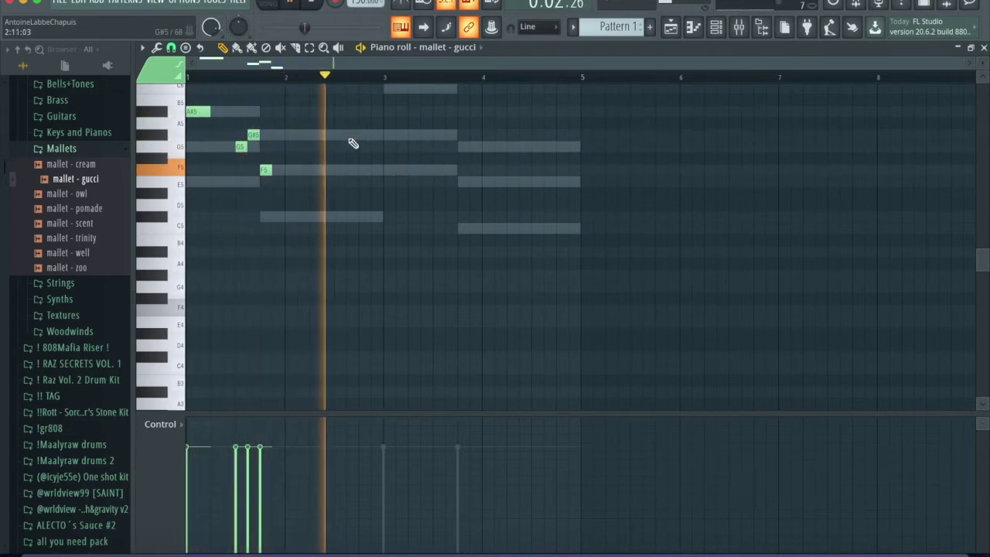
key("space")
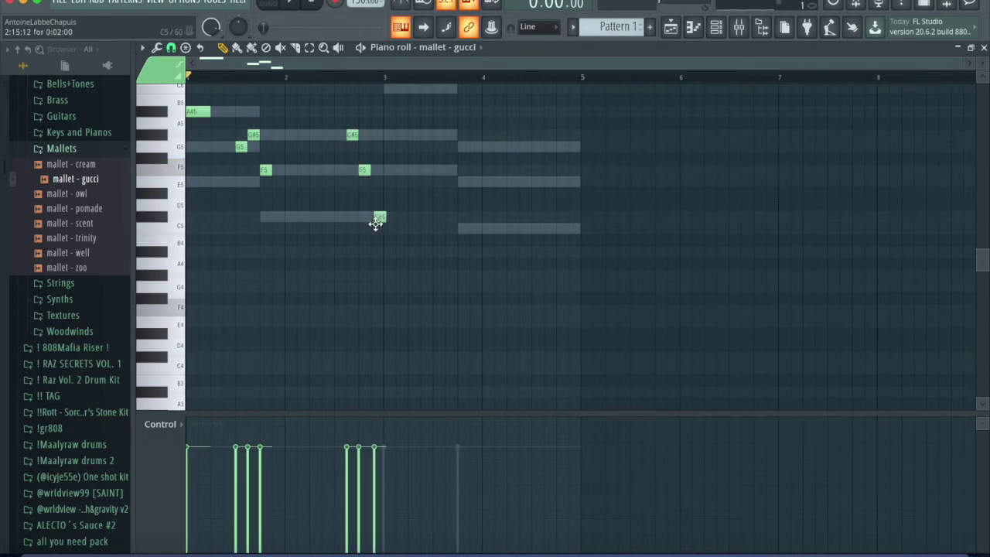
key("space")
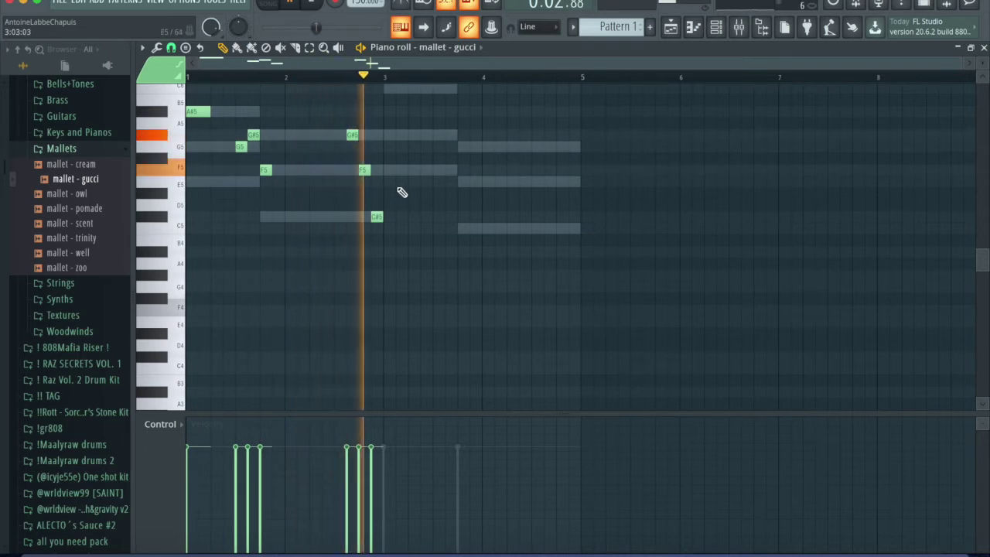
key("space")
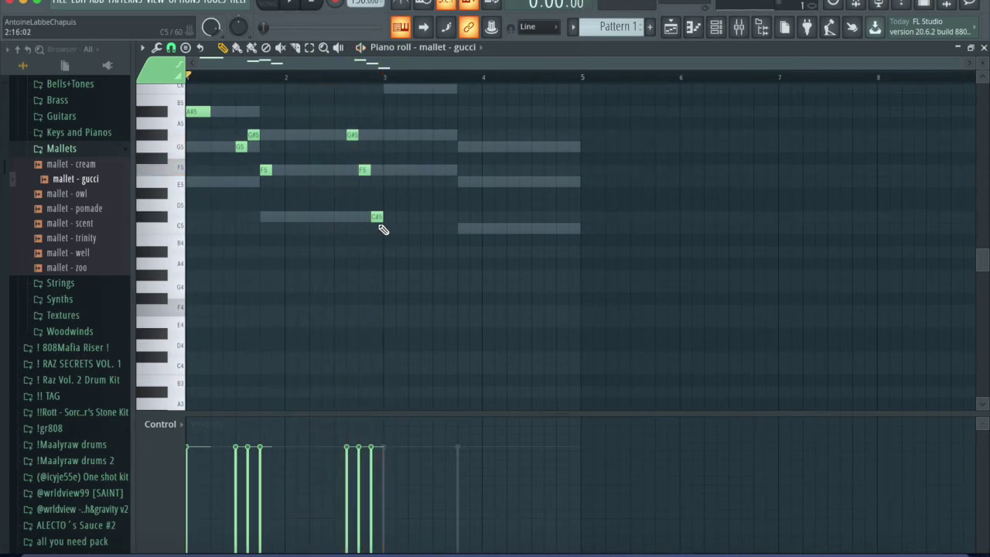
Duplicate the two-bar mallet phrase into bars 3 and 4 and transpose the copy up so its first note is C6.
key("ctrl+b")
left_click(395, 110)
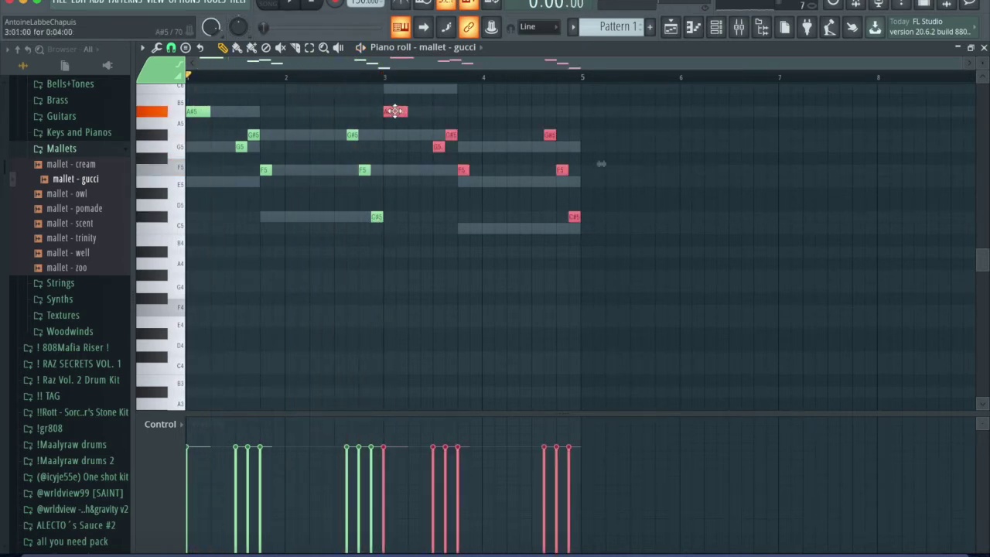
scroll(405, 186, "up", 3)
left_click_drag(396, 226, 396, 208)
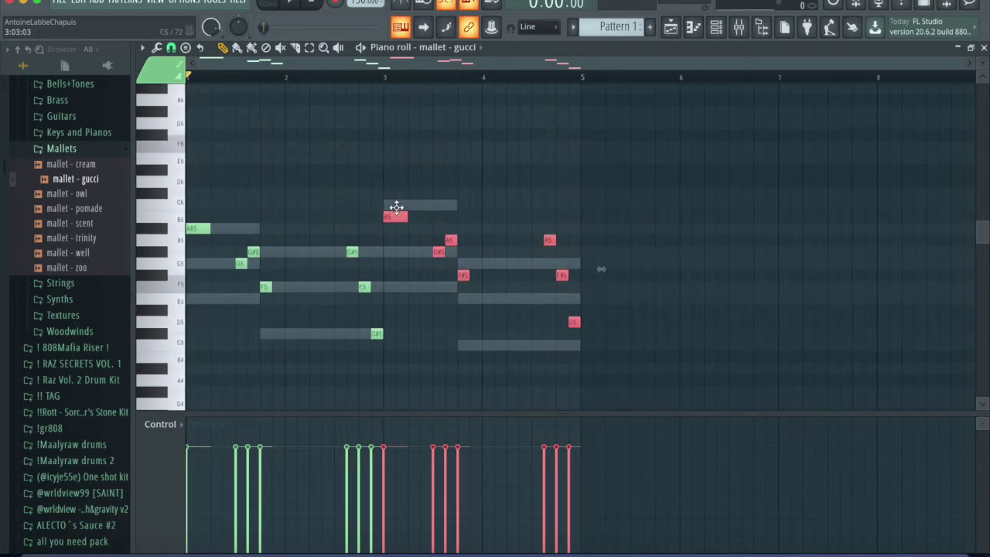
left_click(409, 188)
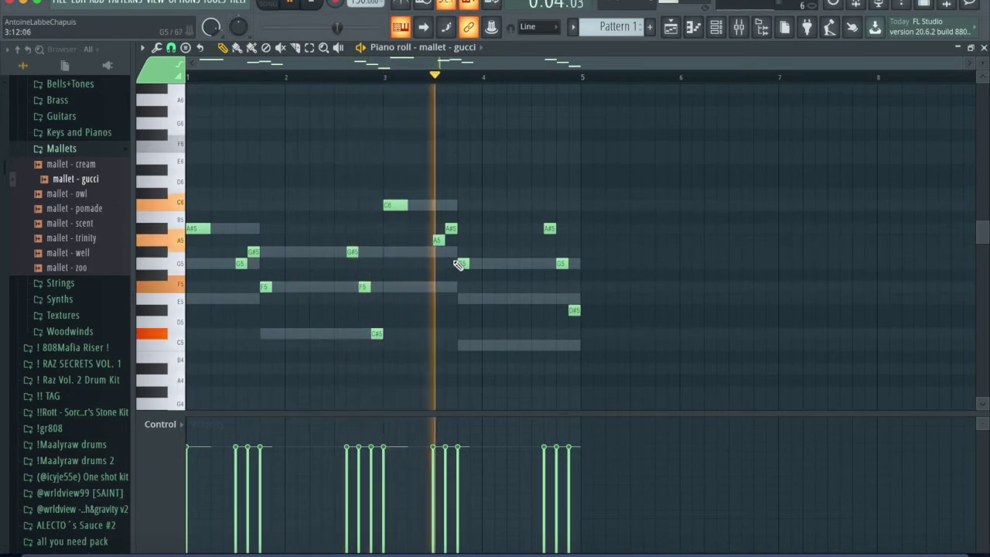
Change the repeated phrase's short notes to G#5, G5 and E5 in bar 3 and G5, E5 and C5 in bar 4.
key("space")
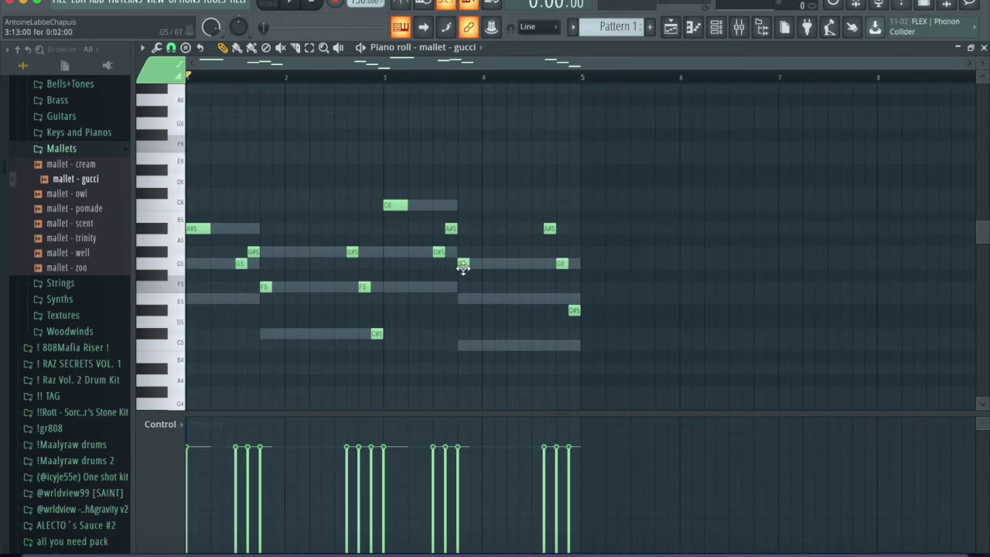
key("space")
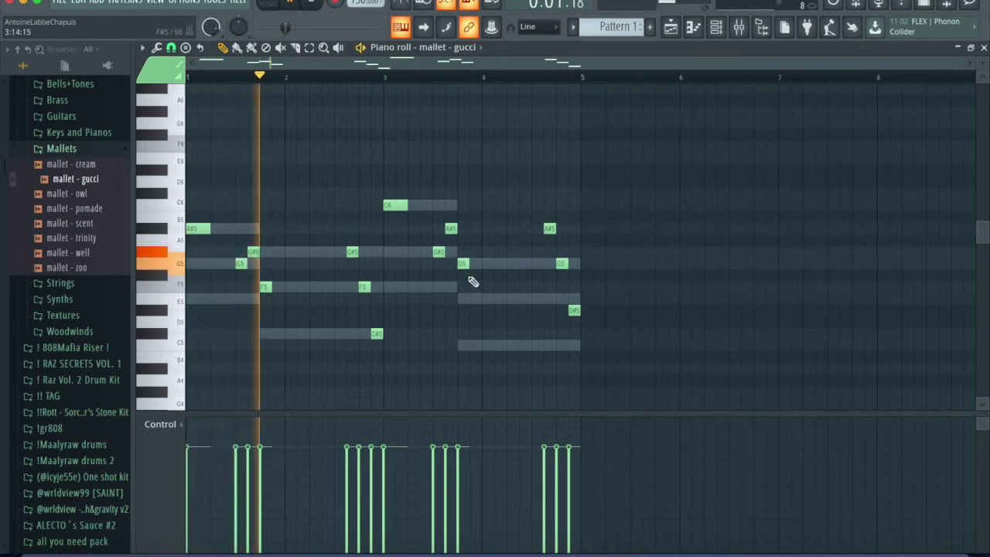
key("space")
left_click_drag(462, 263, 461, 300)
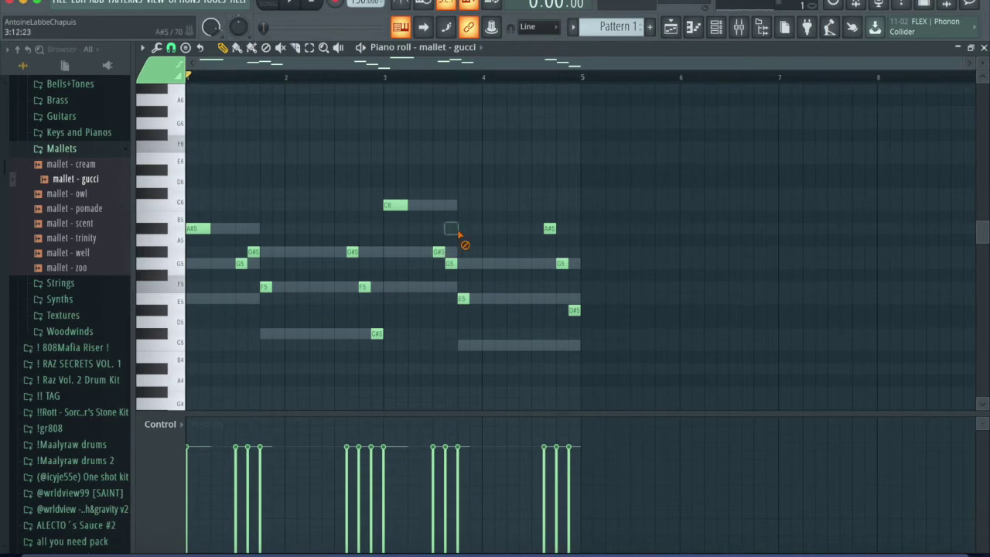
key("space")
left_click_drag(551, 229, 580, 348)
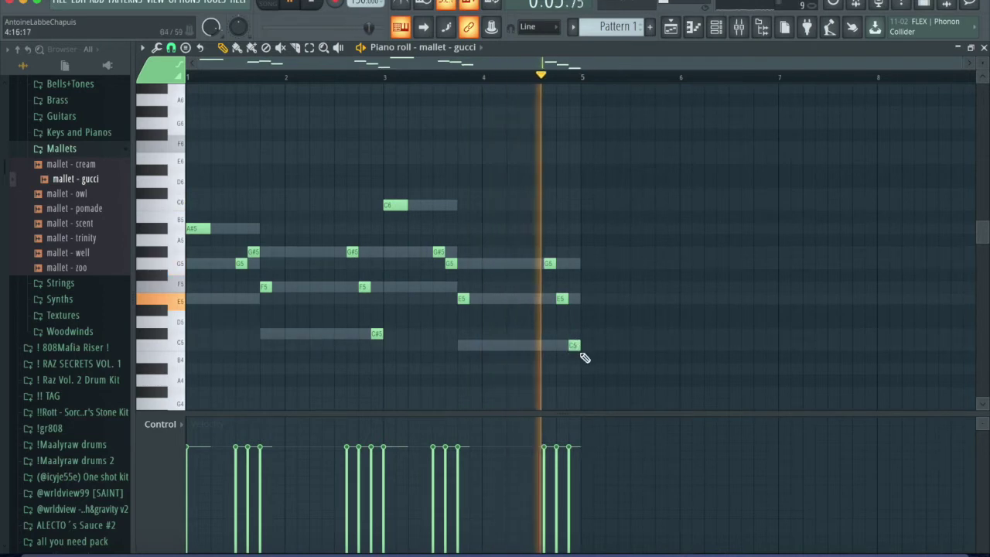
Transpose the whole mallet melody down one octave and play it back against the chords.
key("ctrl+Down")
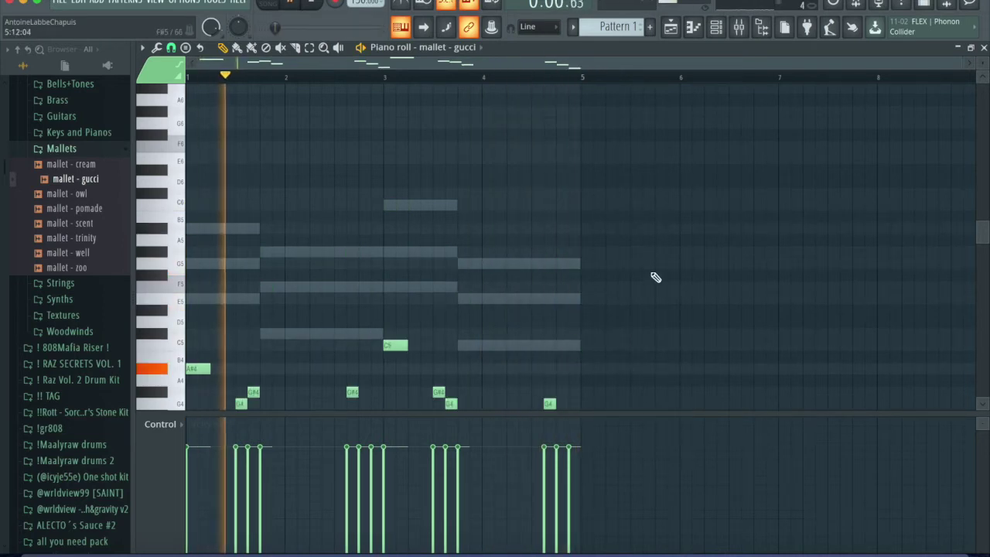
scroll(658, 263, "down", 3)
key("F6")
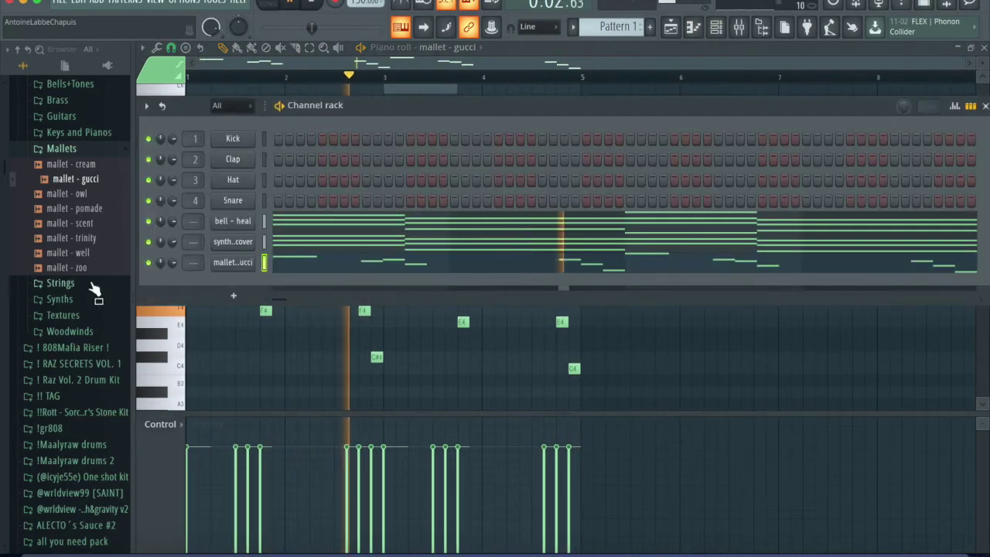
key("F6")
key("space")
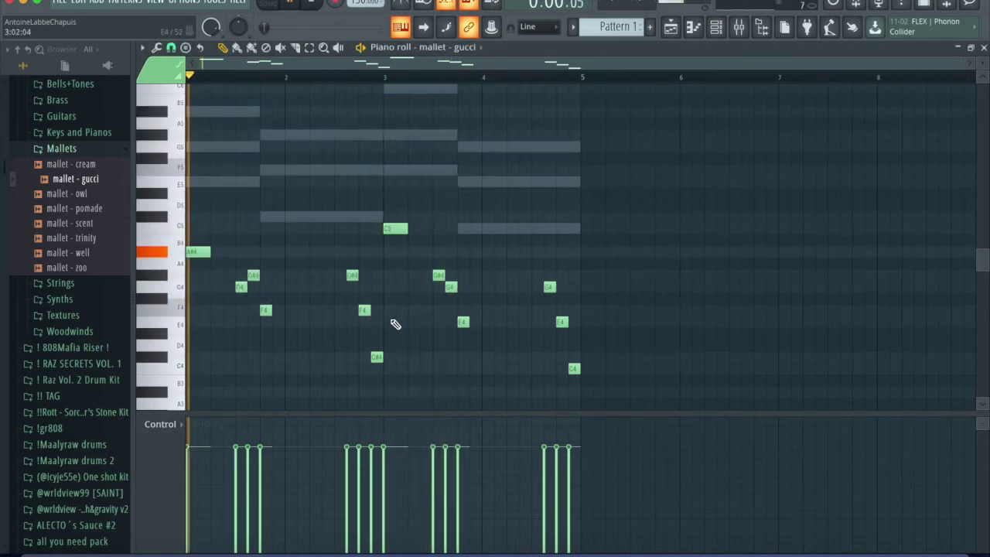
Shift the closing phrases of bars 2 and 4 two steps earlier with four-step last notes, and switch the sample to mallet - owl.
left_click_drag(349, 279, 336, 281)
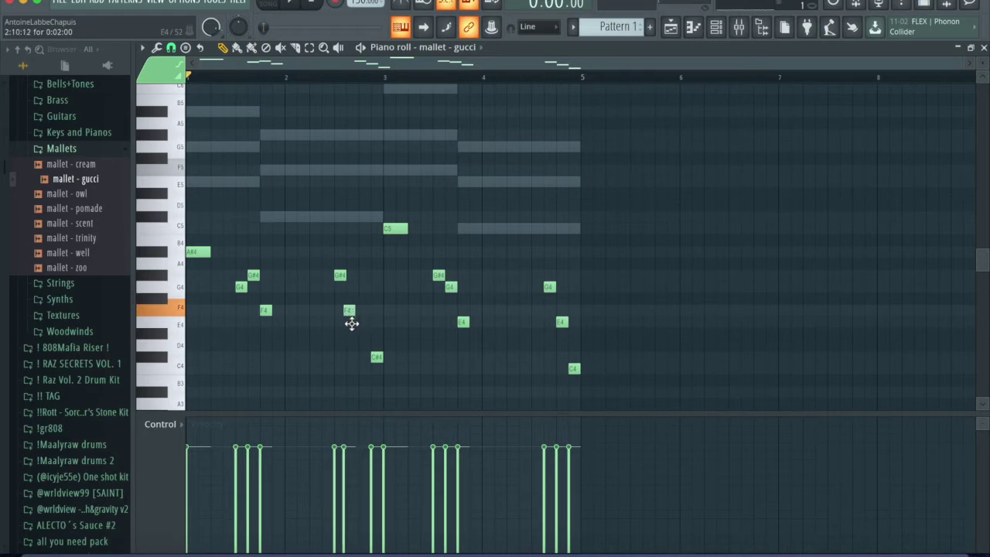
key("space")
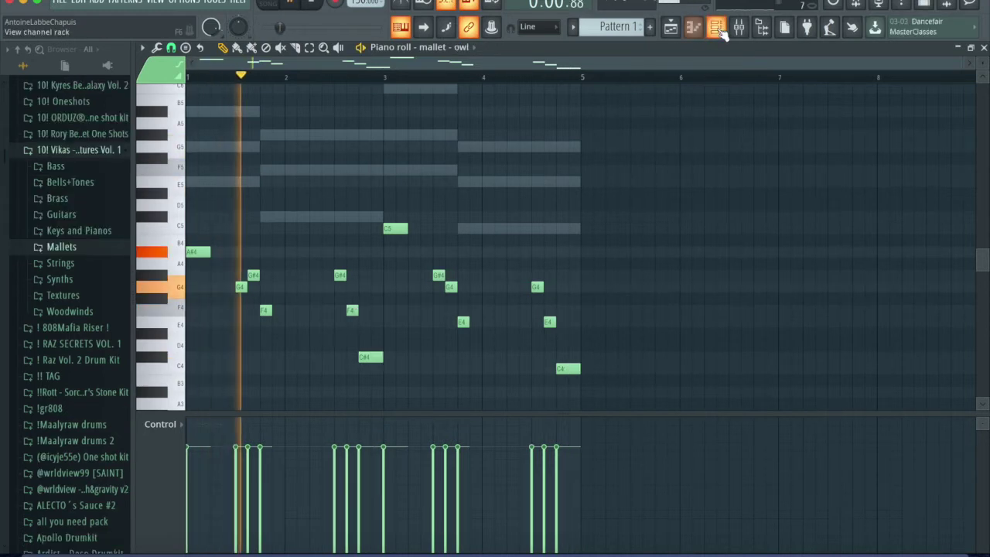
Add the accent - bread sample from the Accents + FX textures as a new channel below mallet - owl.
key("F6")
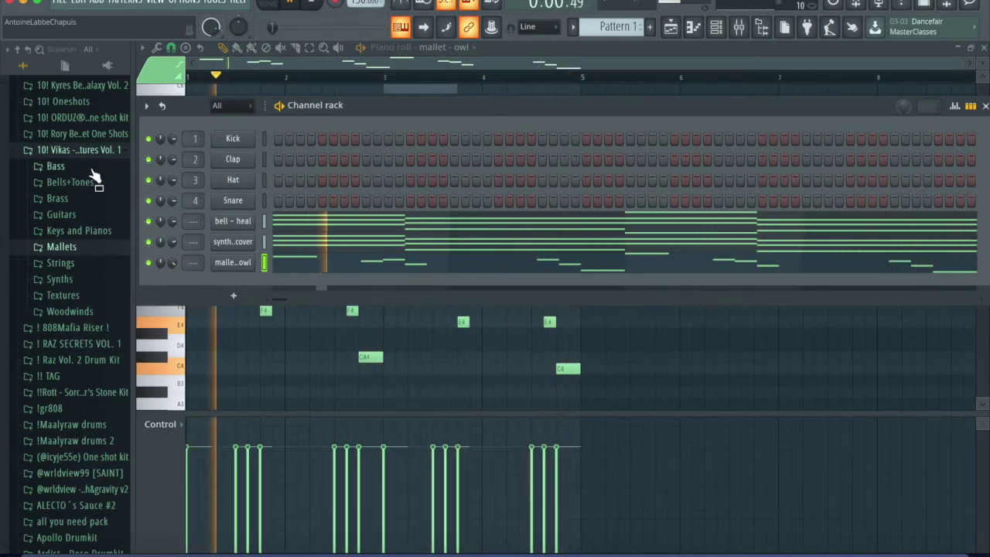
left_click(80, 292)
left_click(93, 312)
key("space")
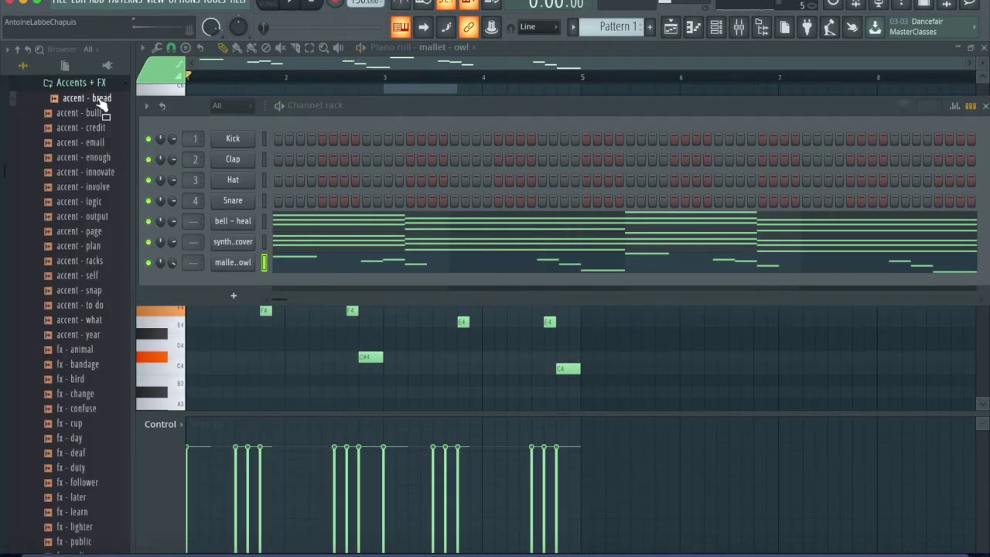
left_click_drag(230, 269, 226, 275)
Open the accent - bread channel settings, inspect its sample in the audio editor, and close the editor.
left_click(232, 283)
left_click(204, 122)
left_click(175, 123)
right_click(215, 328)
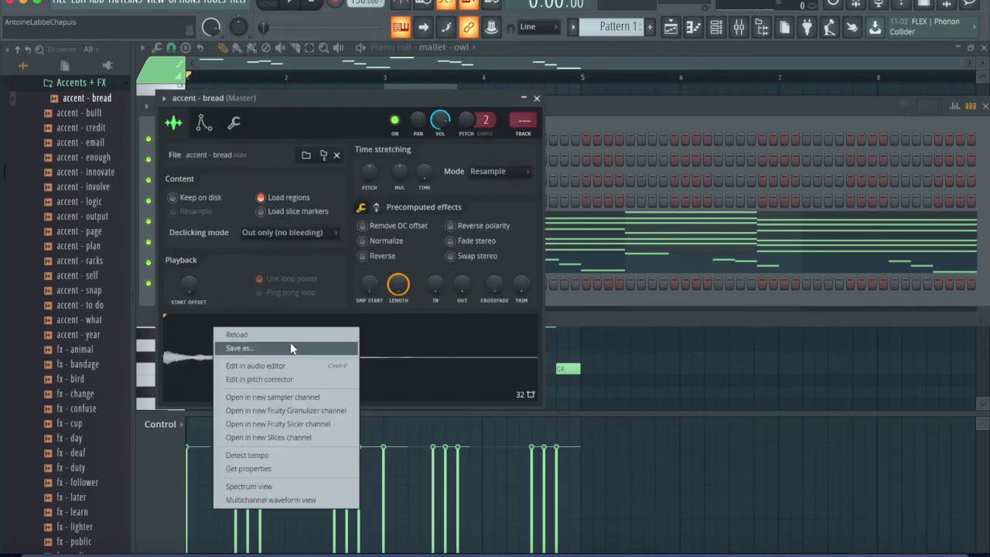
left_click(255, 365)
left_click(275, 175)
left_click(326, 372)
left_click(683, 116)
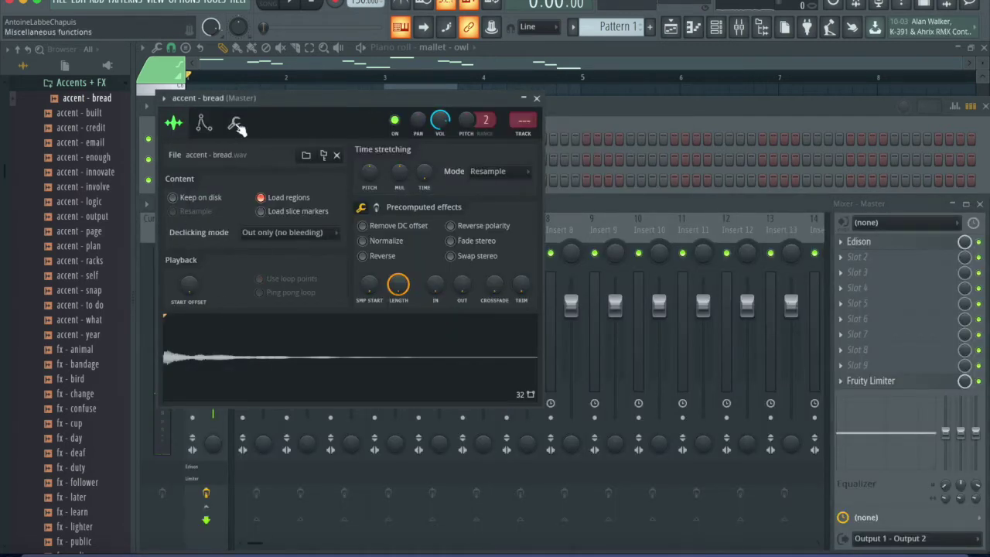
Enter one sustained note per chord on the accent - bread channel and collapse the Textures sample folder.
left_click(203, 125)
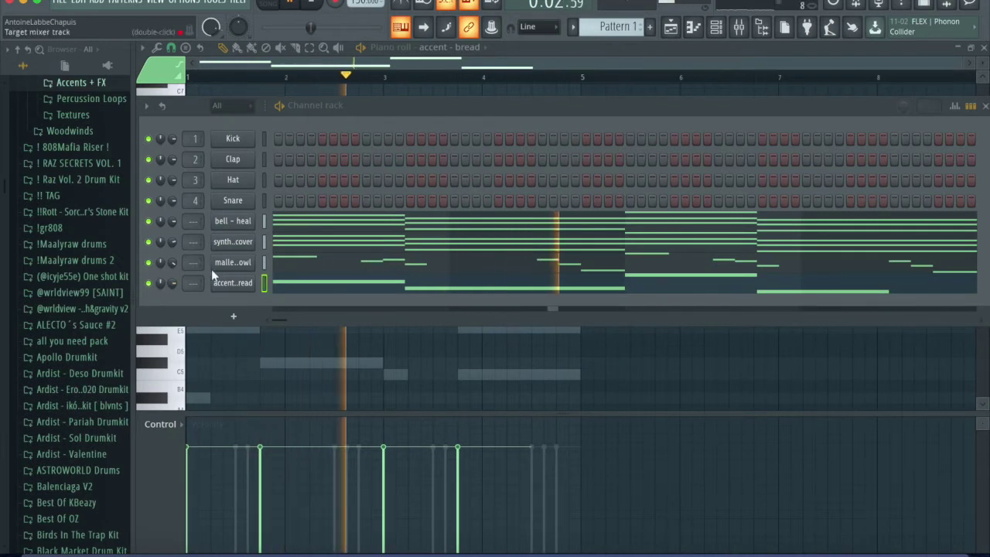
scroll(62, 173, "up", 3)
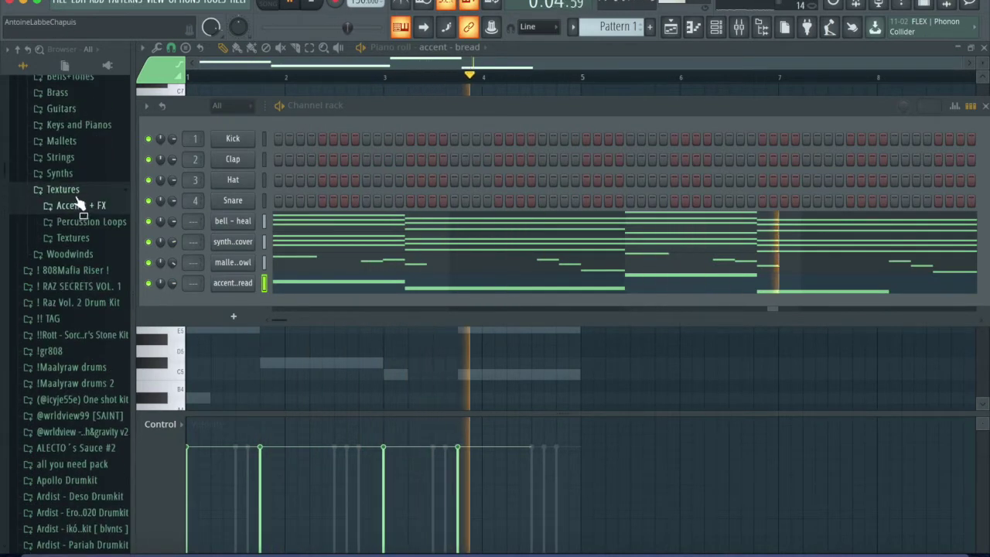
left_click(77, 190)
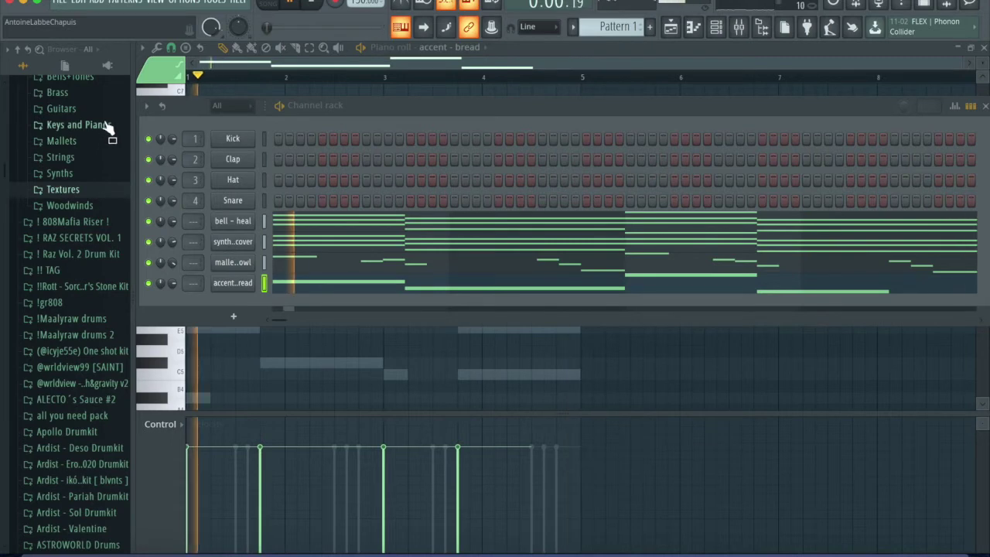
Check the mallet - owl notes, and open the bell - heal chords in the piano roll.
left_click(508, 264)
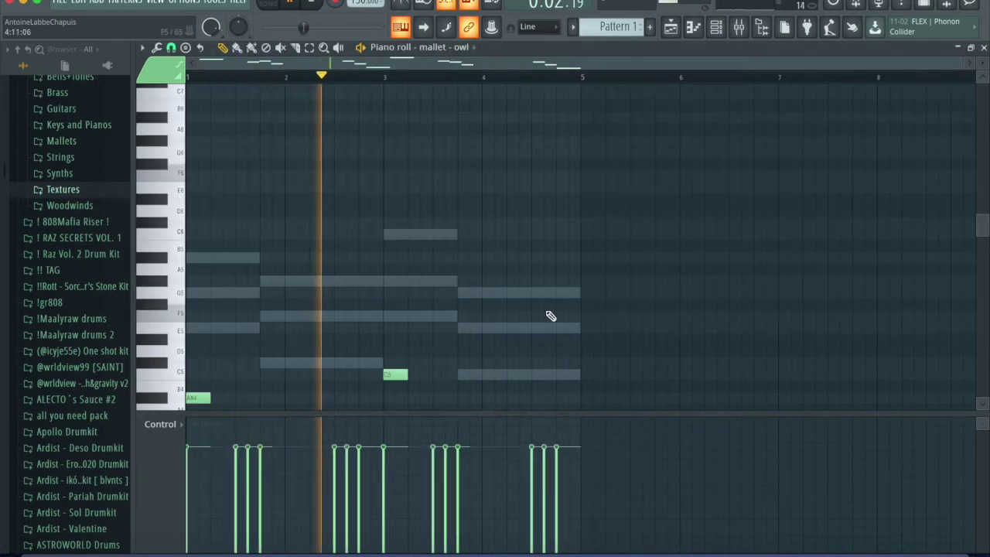
left_click(727, 29)
left_click(464, 221)
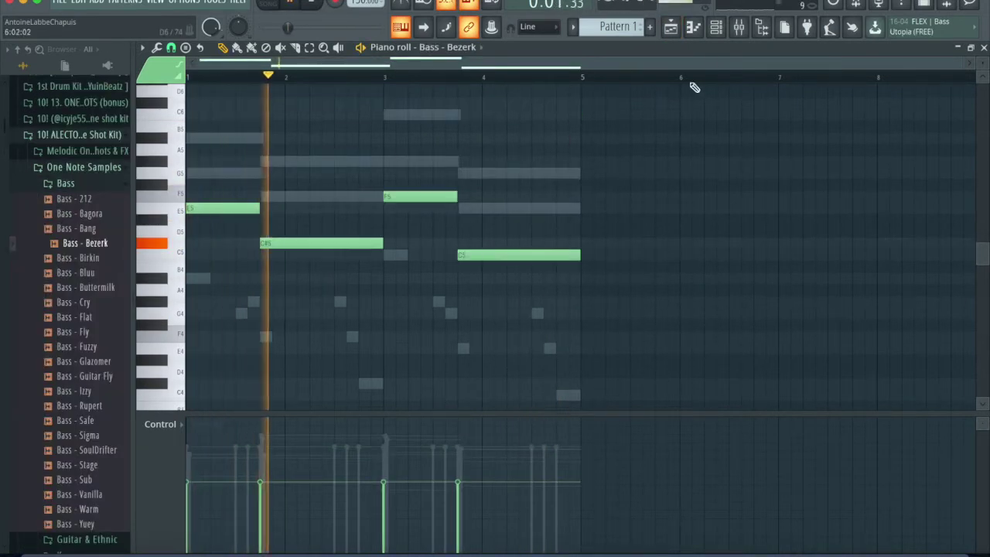
Transpose the Bass - Bezerk notes down one octave to E4, C#4, F4 and C4, and lower the bass channel's volume.
key("ctrl+Down")
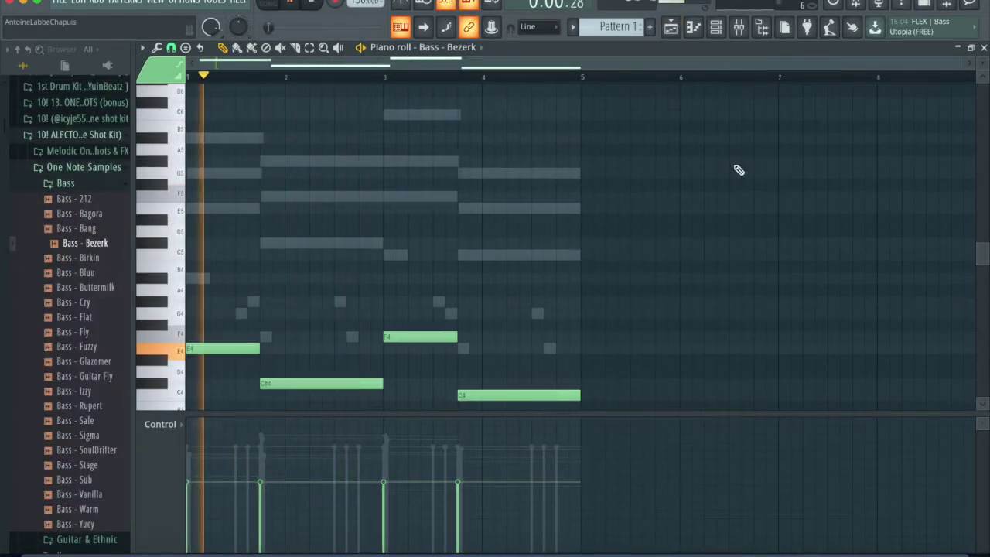
scroll(696, 139, "down", 3)
left_click(726, 30)
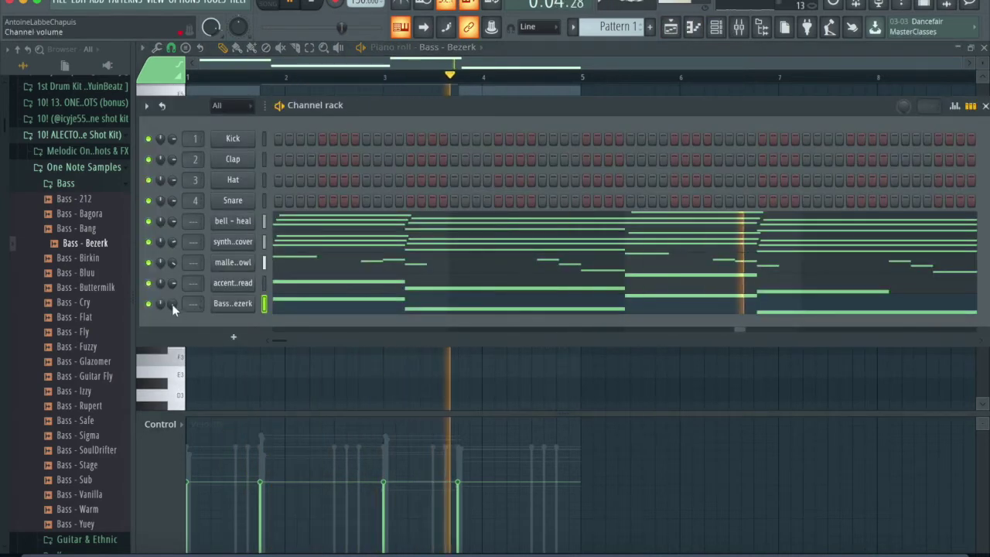
Choose Multi-Output Device as the computer's audio output.
left_click(762, 2)
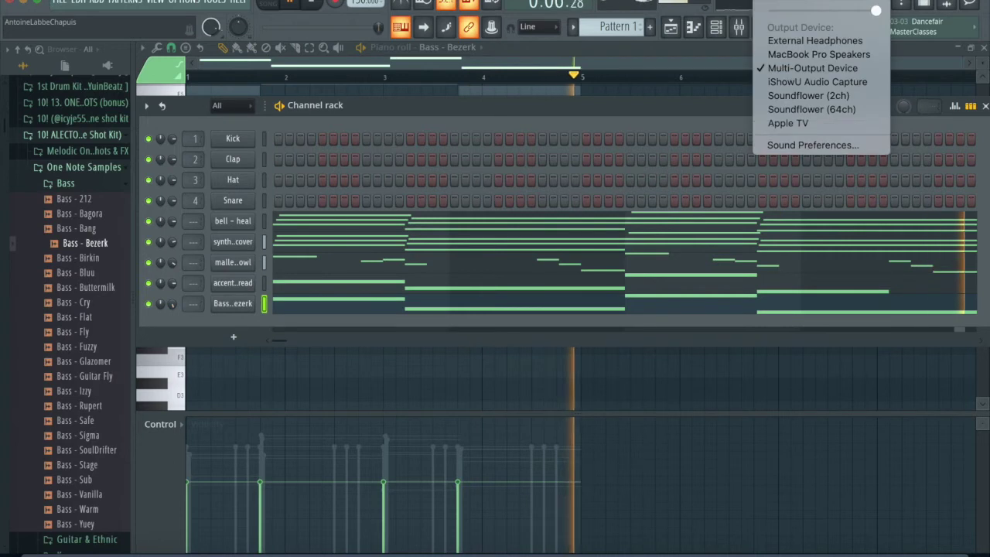
left_click(817, 68)
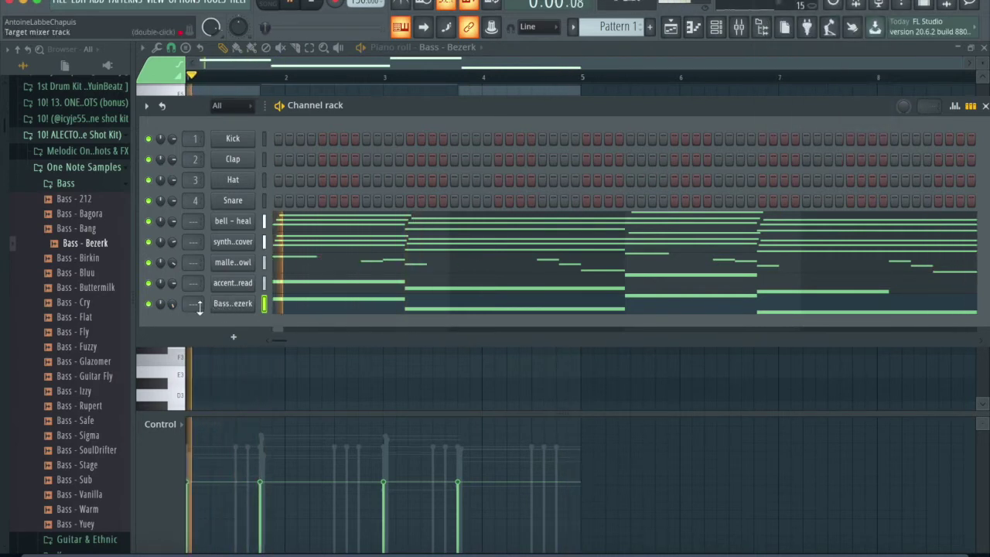
Select the five melodic channels from bell - heal to Bass - Bezerk and route them to consecutive mixer tracks starting at Insert 1.
key("space")
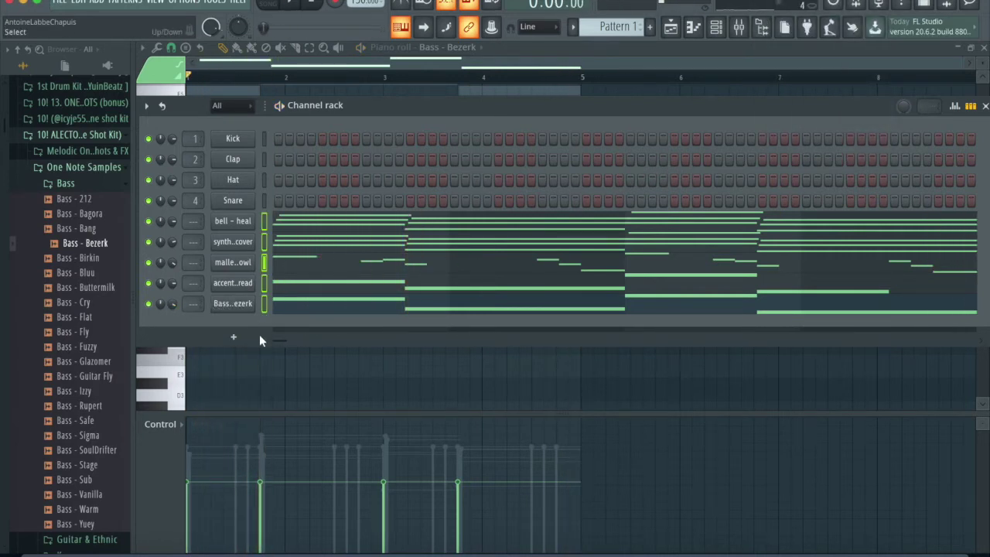
left_click(739, 28)
right_click(265, 229)
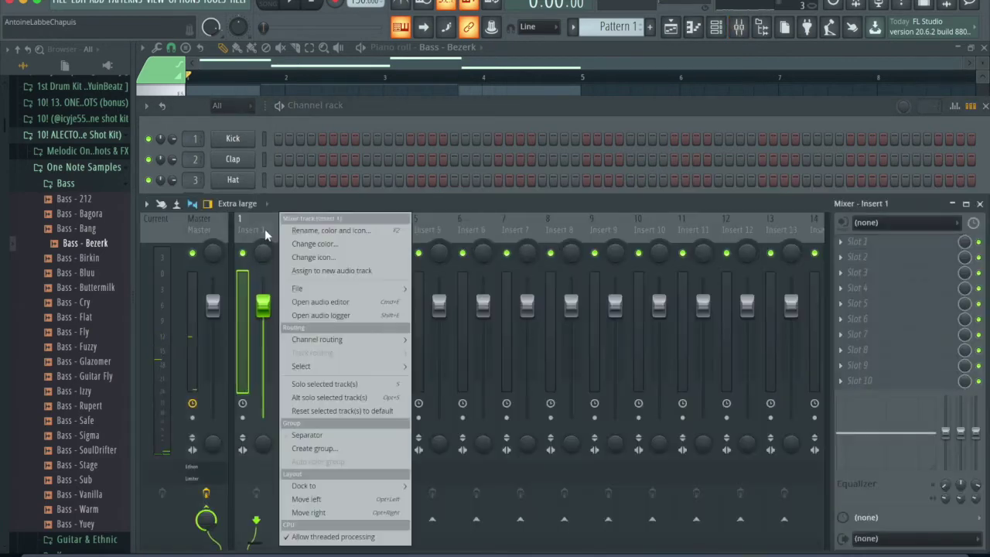
mouse_move(325, 340)
left_click(457, 354)
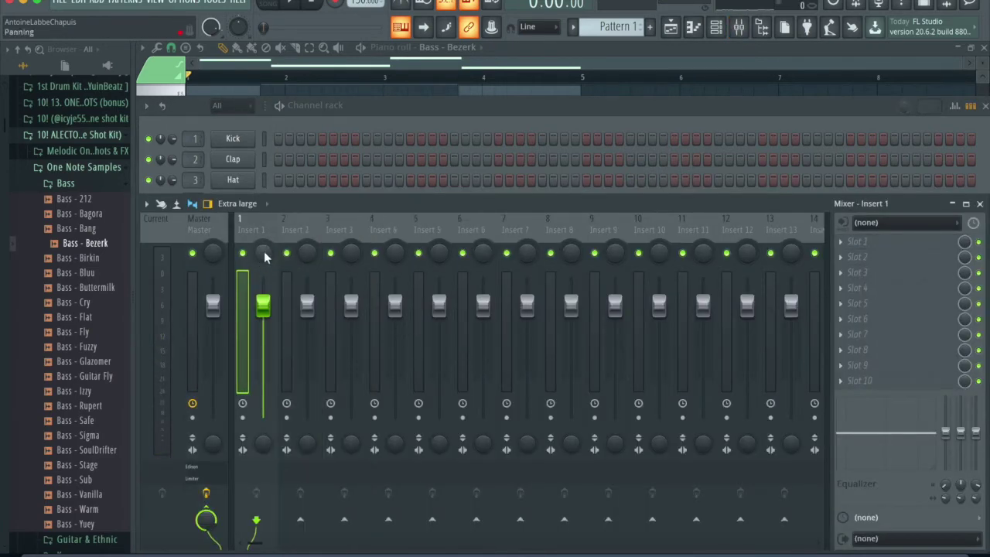
right_click(263, 257)
mouse_move(364, 338)
left_click(464, 352)
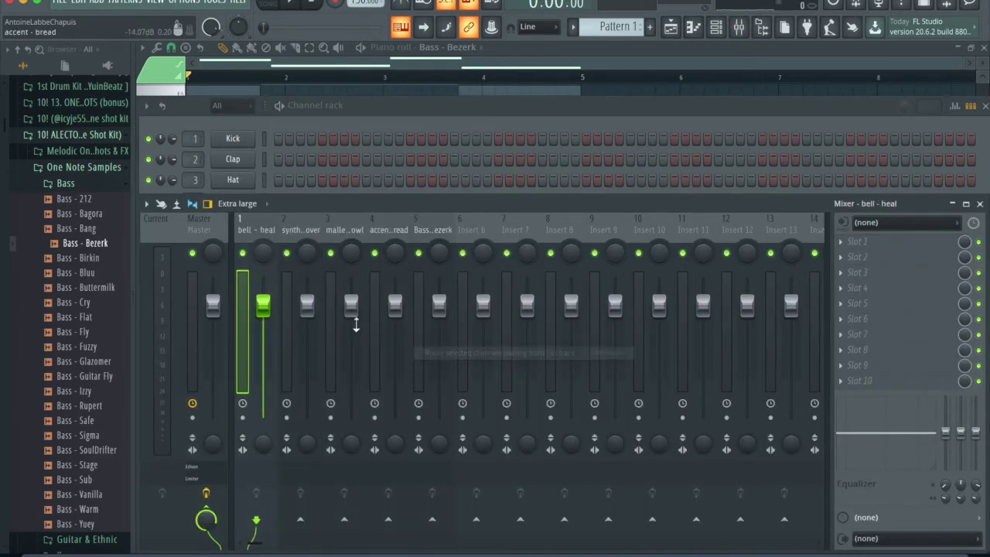
Solo the bell - heal mixer track during playback and load Fruity parametric EQ 2 in its first effect slot.
right_click(242, 253)
key("space")
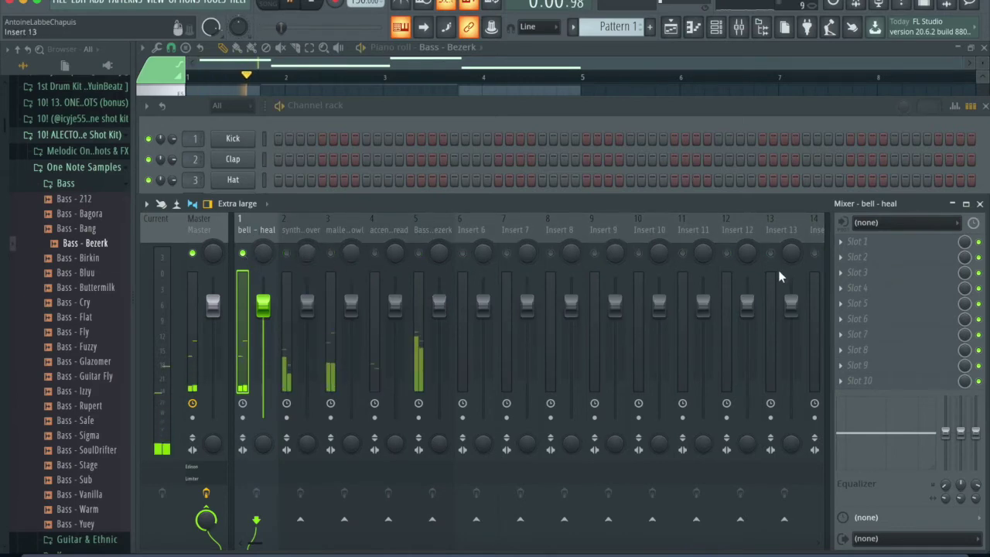
left_click(862, 243)
left_click(669, 472)
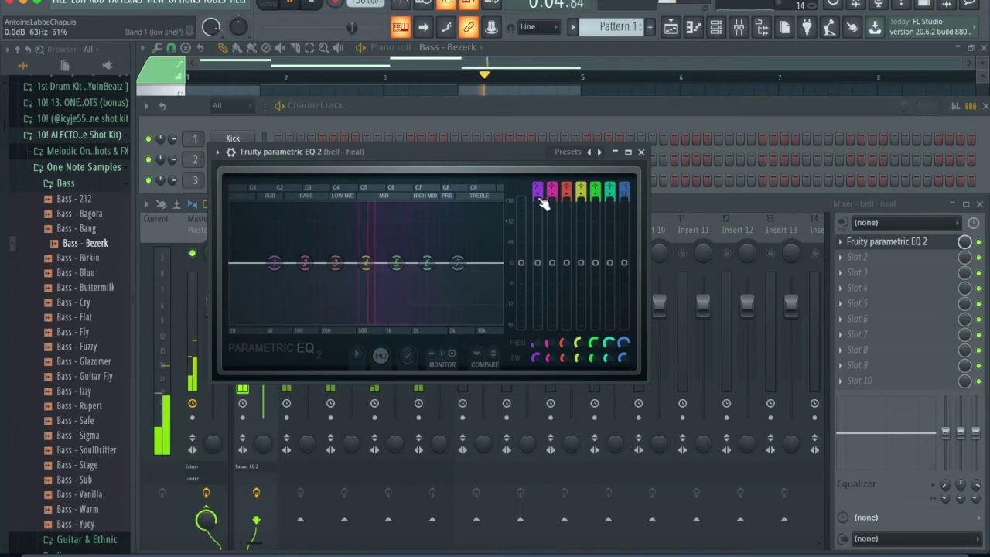
Cut the bell - heal EQ steeply by 18 dB below about 377 Hz and above about 5 kHz.
left_click_drag(457, 263, 451, 321)
left_click_drag(275, 263, 345, 322)
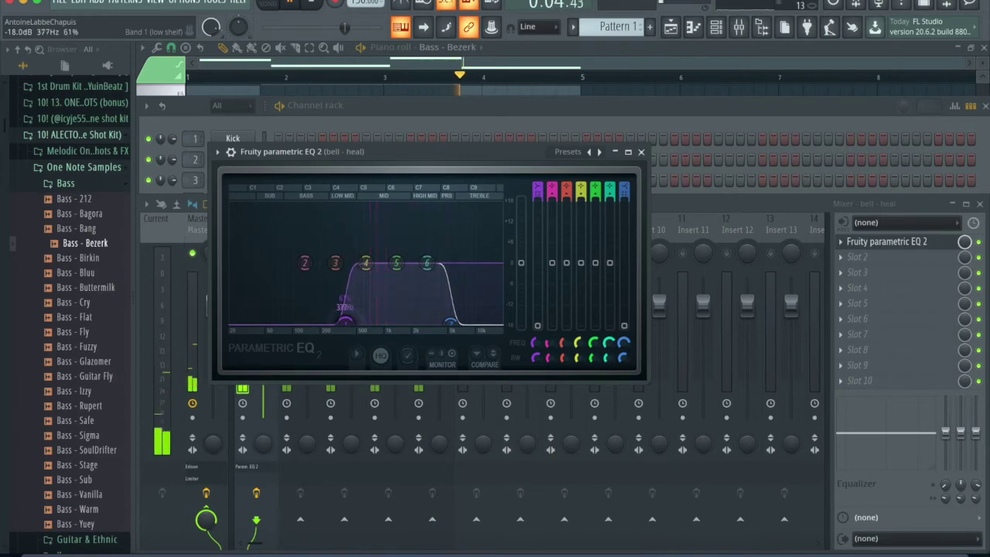
left_click(640, 151)
Solo the synth - cover track, load Fruity parametric EQ 2, and cut 18 dB below about 202 Hz and above about 5 kHz.
key("space")
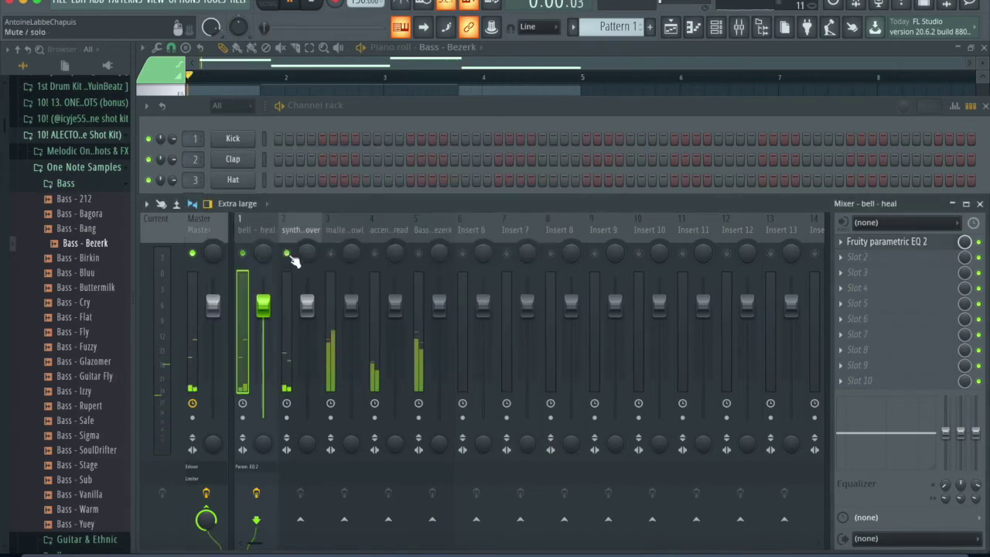
left_click(302, 221)
left_click(882, 241)
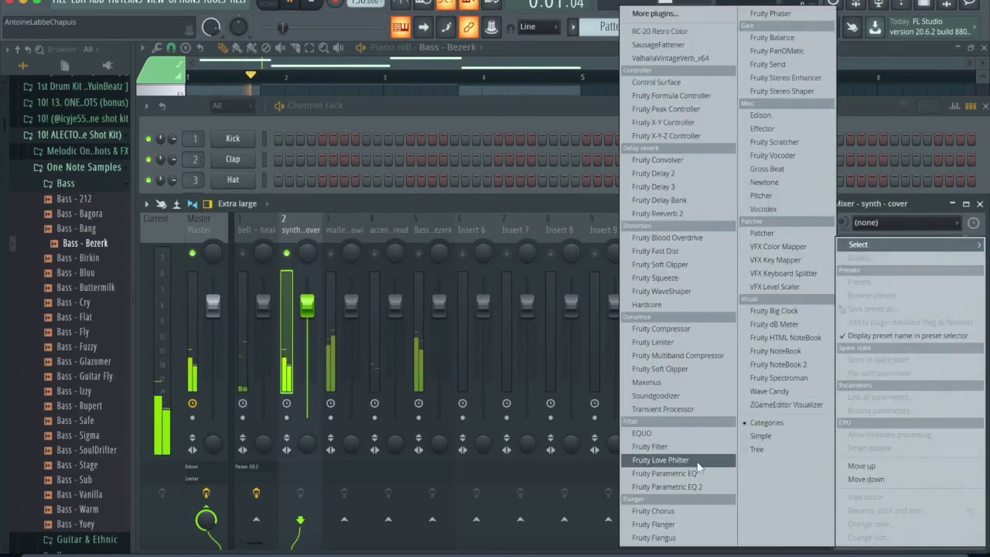
left_click(667, 486)
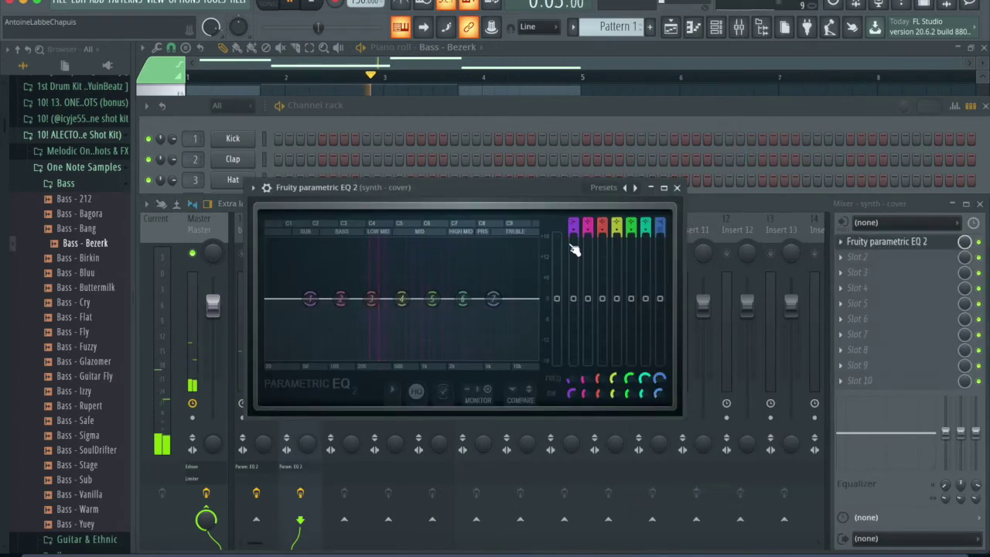
left_click_drag(493, 298, 481, 359)
left_click_drag(309, 299, 361, 365)
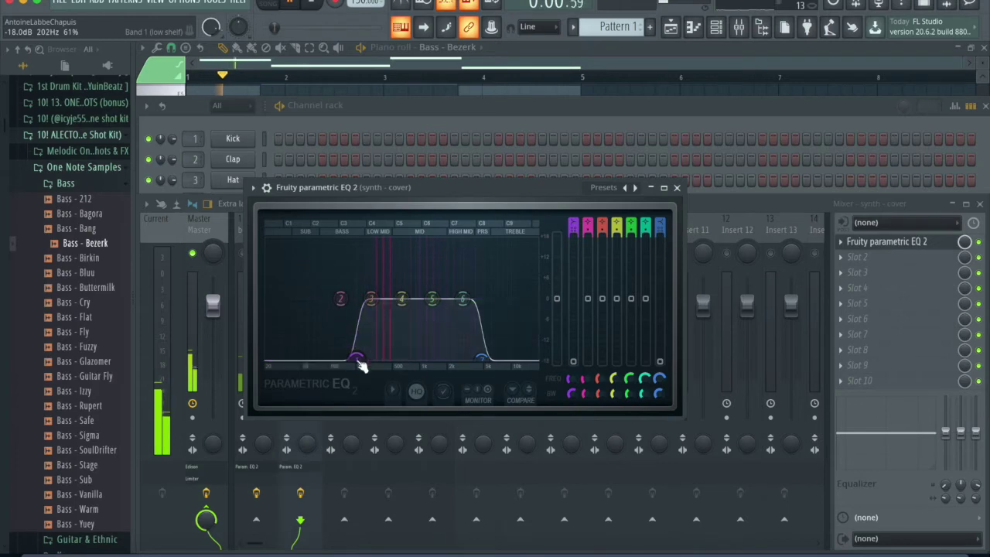
left_click(677, 187)
Solo the mallet - owl track, load Fruity parametric EQ 2, and steeply cut its lows and highs.
left_click(344, 226)
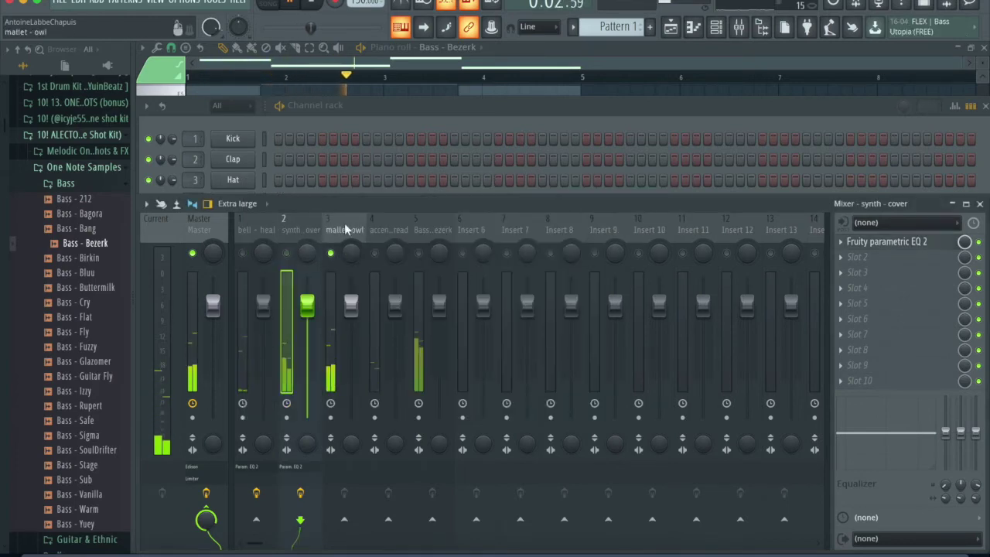
key("space")
left_click(901, 241)
left_click(667, 482)
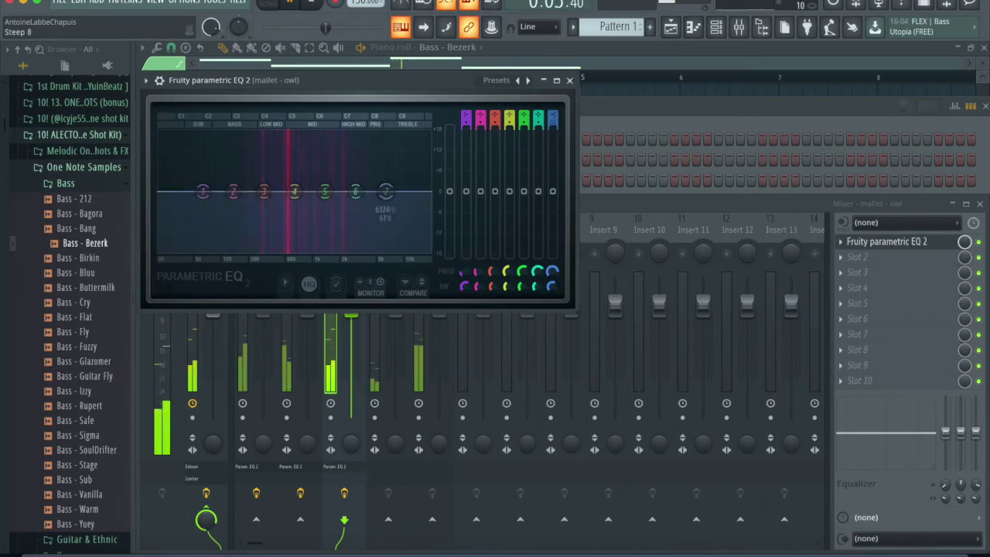
left_click_drag(386, 191, 365, 250)
left_click_drag(203, 191, 237, 250)
left_click(571, 80)
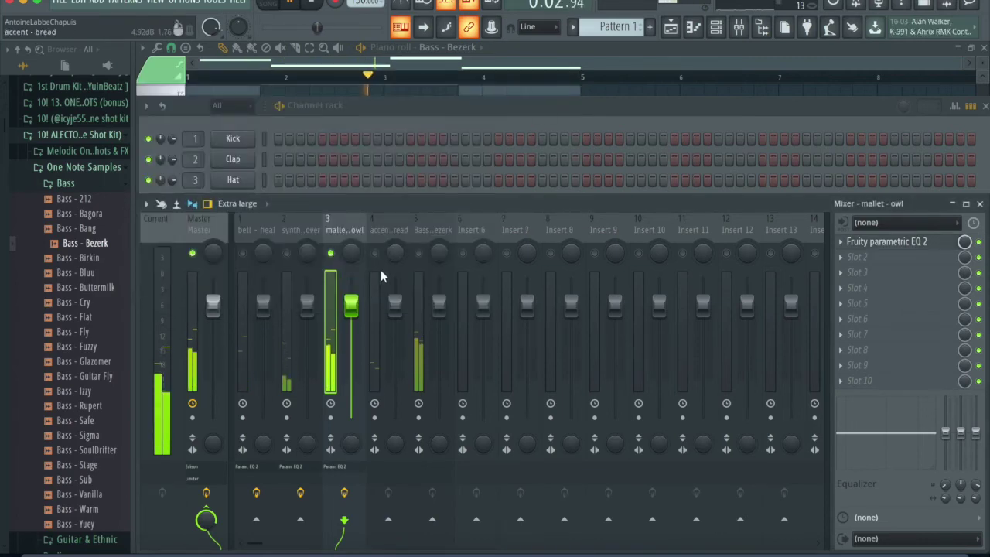
Solo the accent - bread track, load Fruity parametric EQ 2, and steeply cut its lows and its highest treble.
left_click(379, 267)
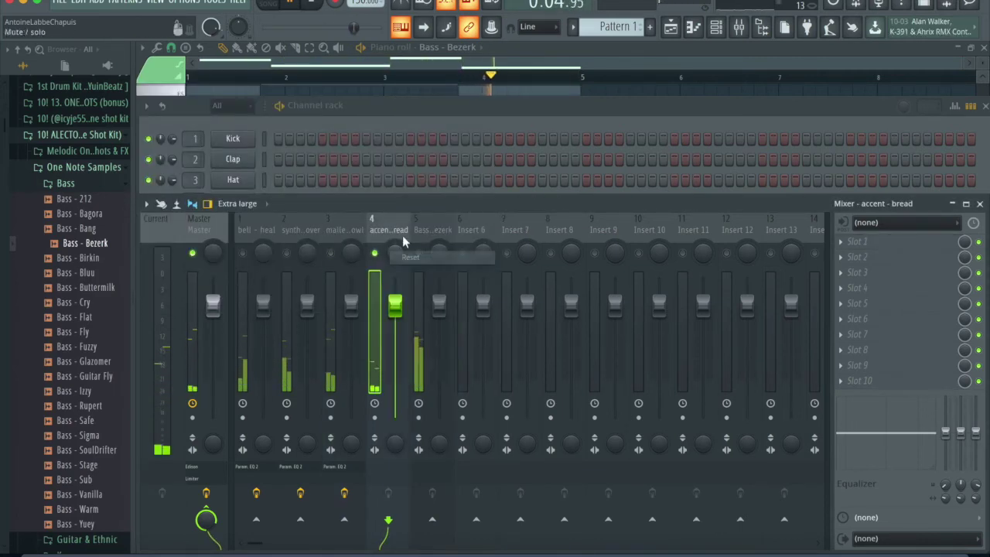
left_click(858, 241)
left_click(672, 486)
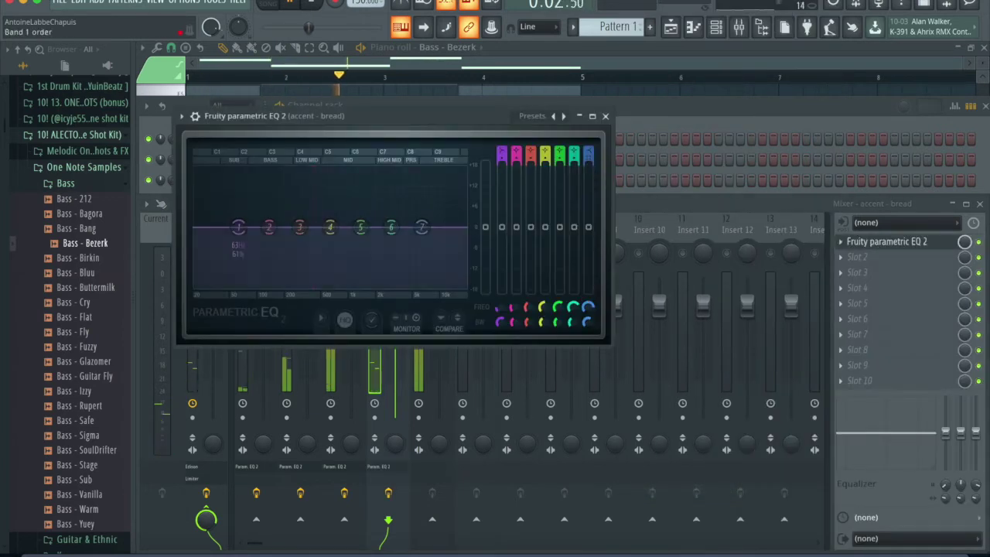
left_click_drag(421, 227, 411, 285)
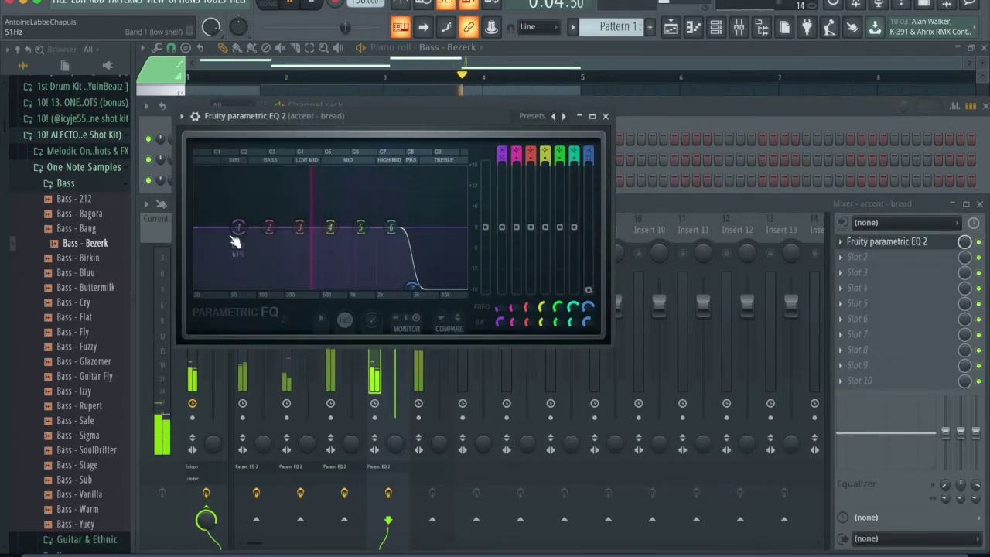
left_click_drag(238, 227, 268, 285)
left_click_drag(412, 285, 449, 281)
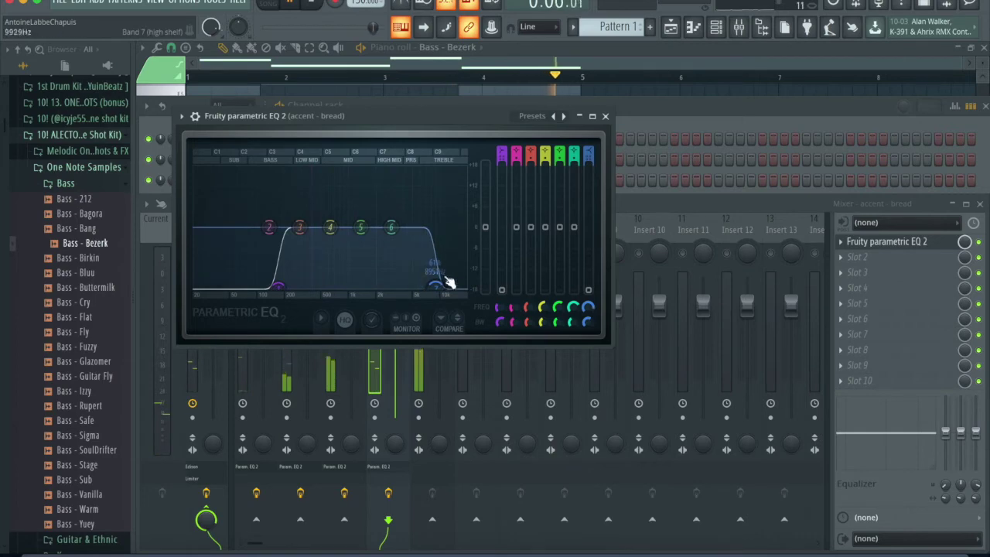
left_click(604, 116)
left_click(886, 241)
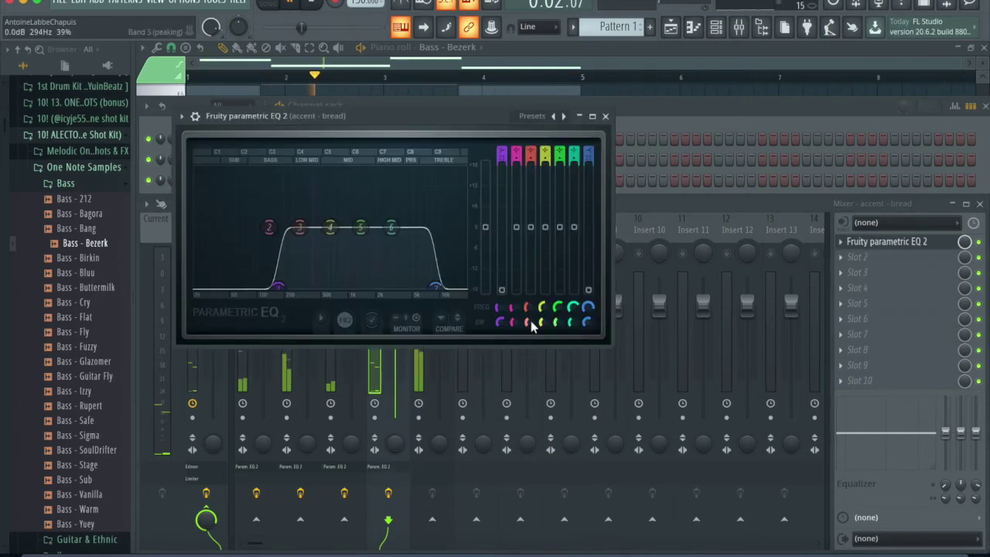
left_click(605, 116)
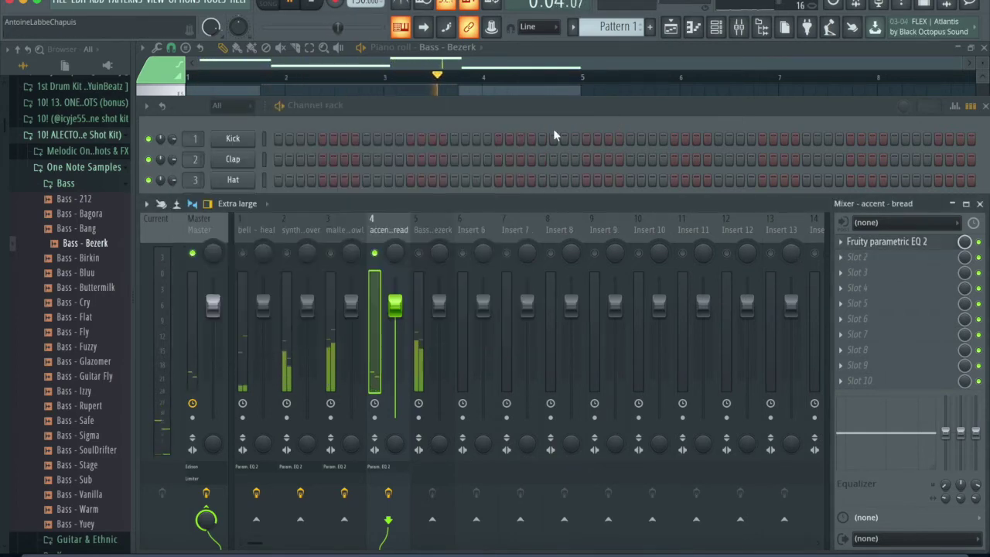
Load Fruity parametric EQ 2 on the Bass - Bezerk track, cut 18 dB above about 1463 Hz, and slightly boost bands 1 and 2.
left_click(447, 230)
left_click(859, 241)
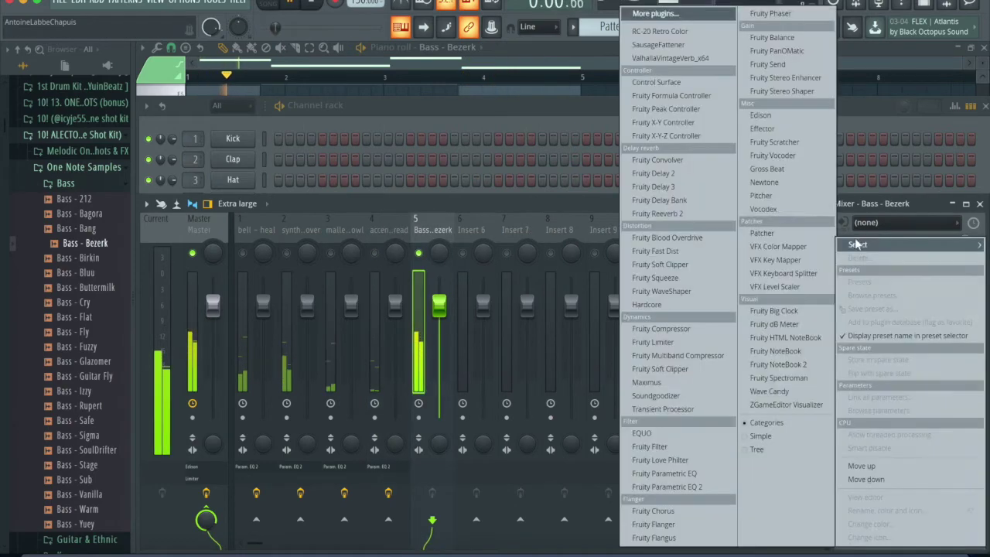
left_click(648, 486)
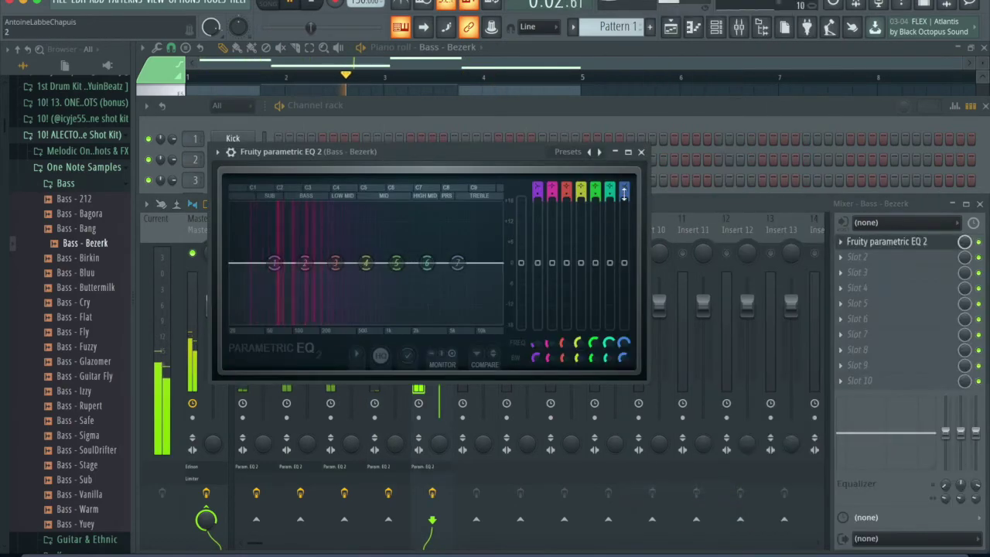
left_click_drag(457, 255, 398, 321)
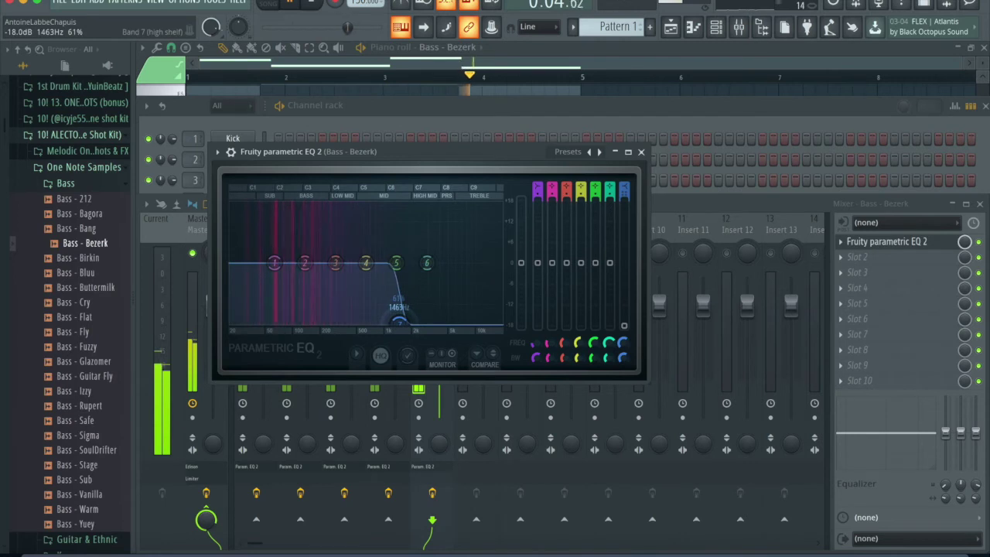
left_click_drag(274, 262, 304, 255)
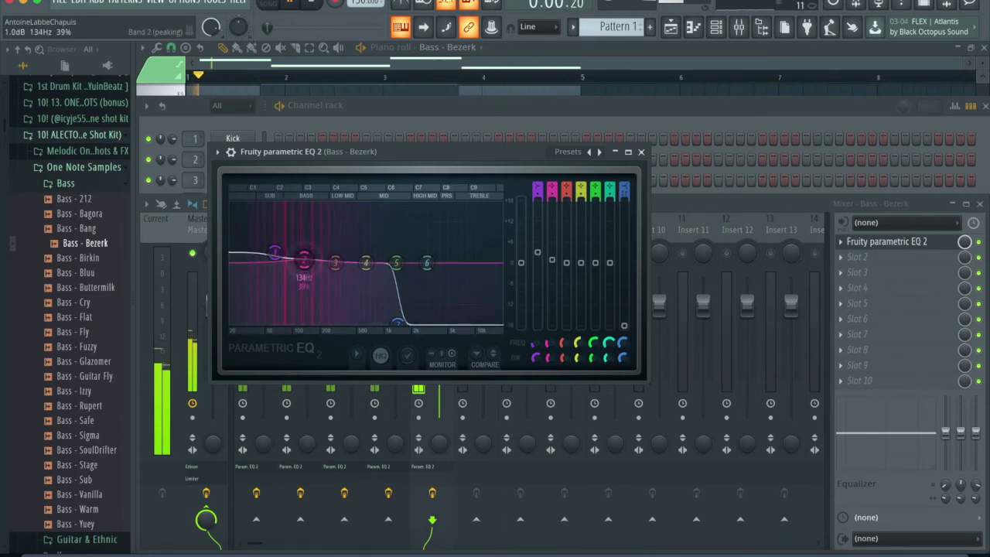
left_click(641, 152)
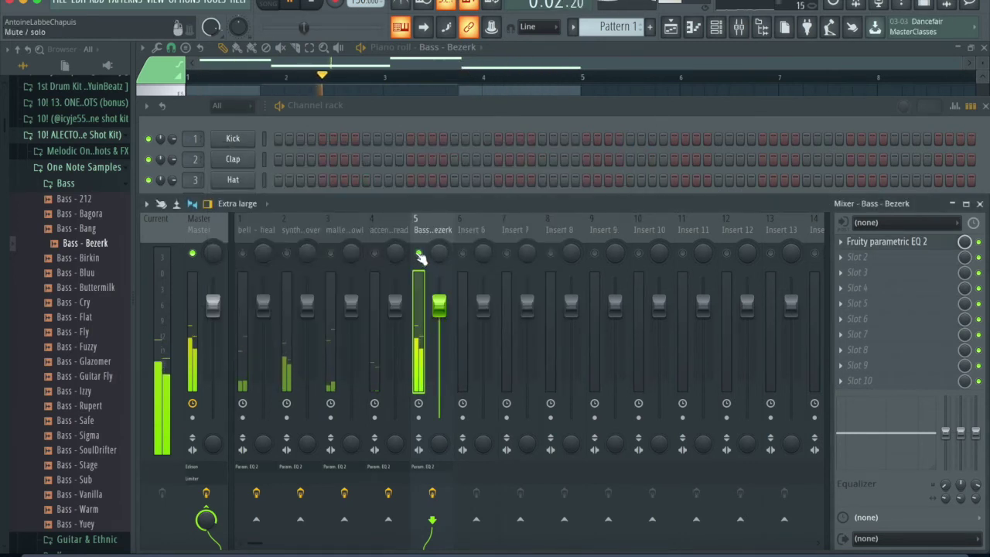
Mute the Bass - Bezerk channel and play the pattern without it.
left_click(314, 158)
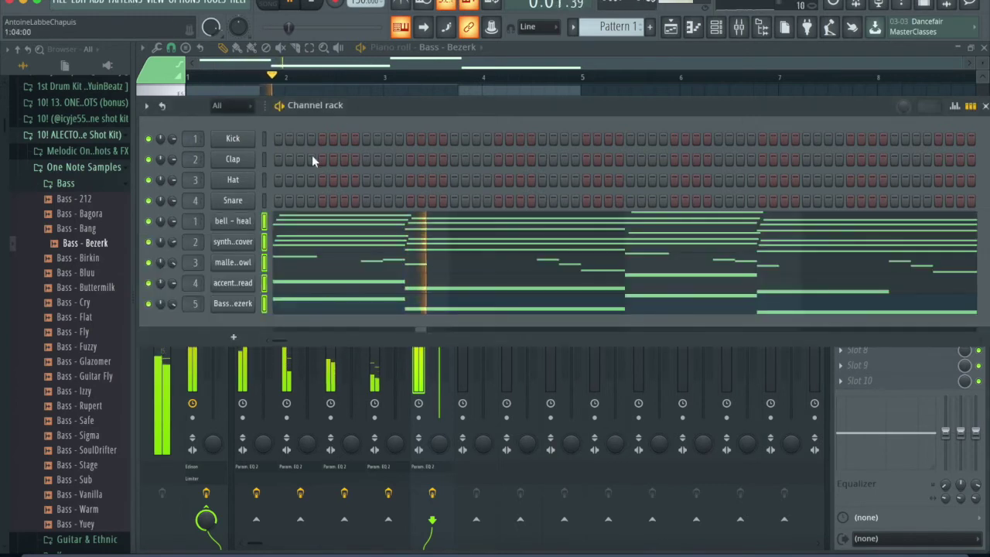
left_click(149, 303)
key("space")
key("space")
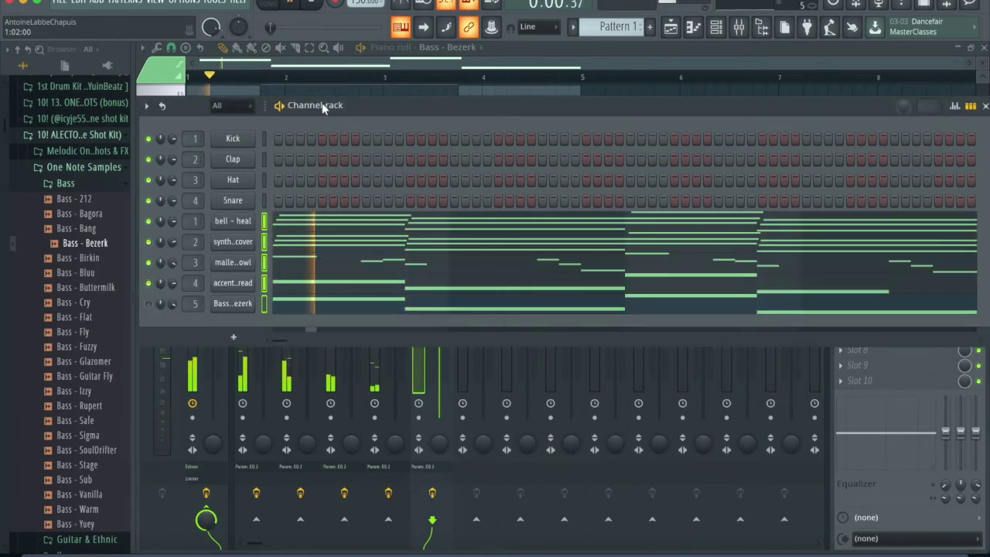
left_click_drag(264, 241, 264, 306)
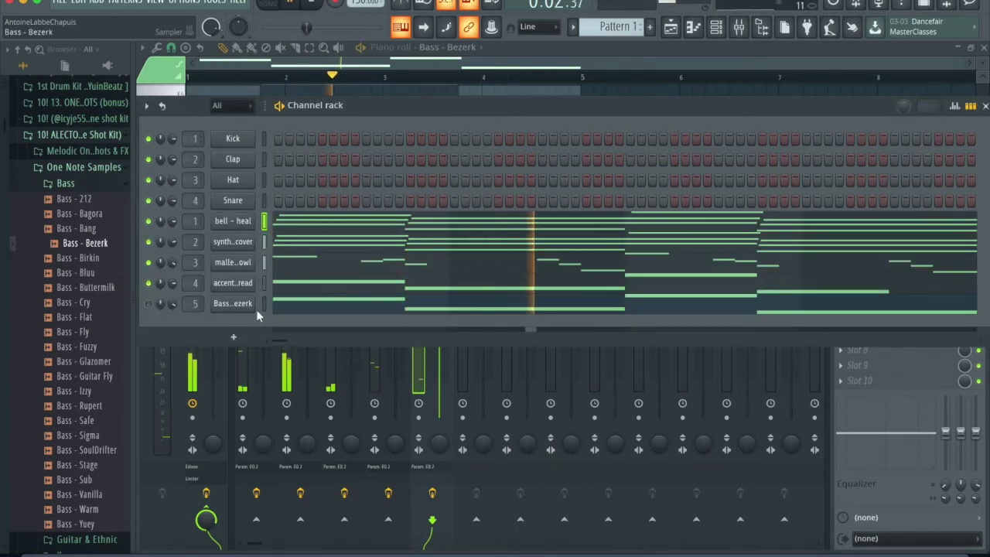
left_click(156, 513)
key("space")
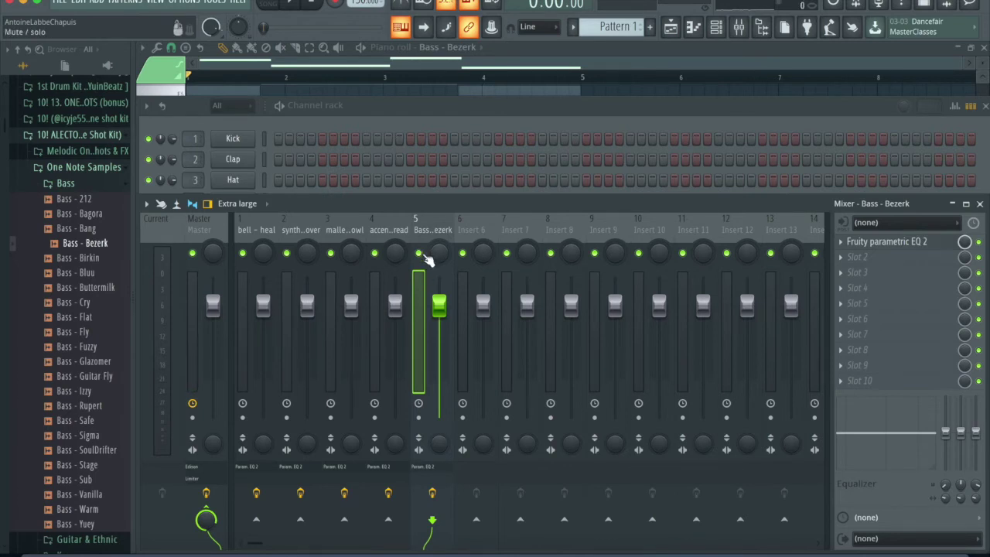
Arm the Master track and render Pattern 1 to a 32Bit float WAV with Cut remainder, keeping the Bass - Bezerk mixer track muted.
left_click(193, 419)
key("ctrl+alt+r")
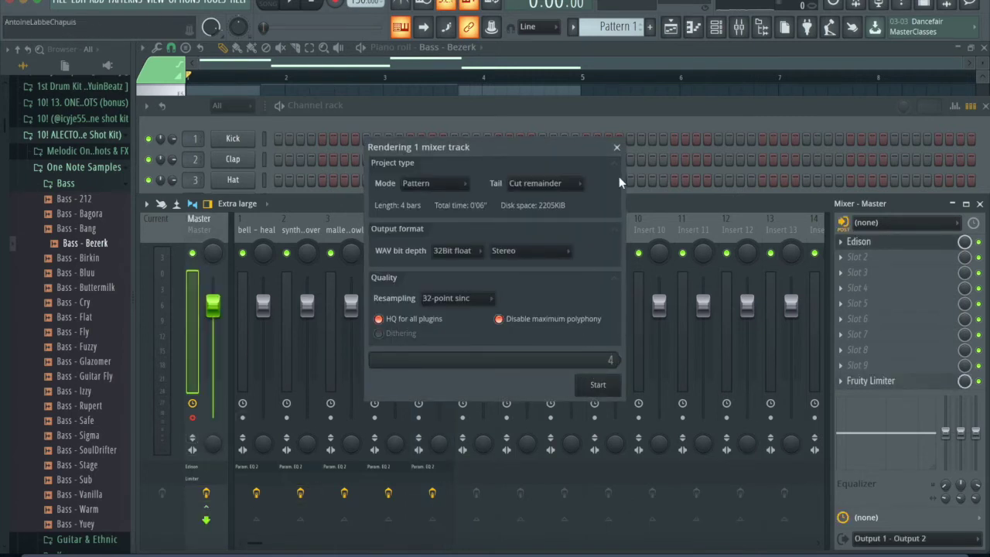
left_click(617, 148)
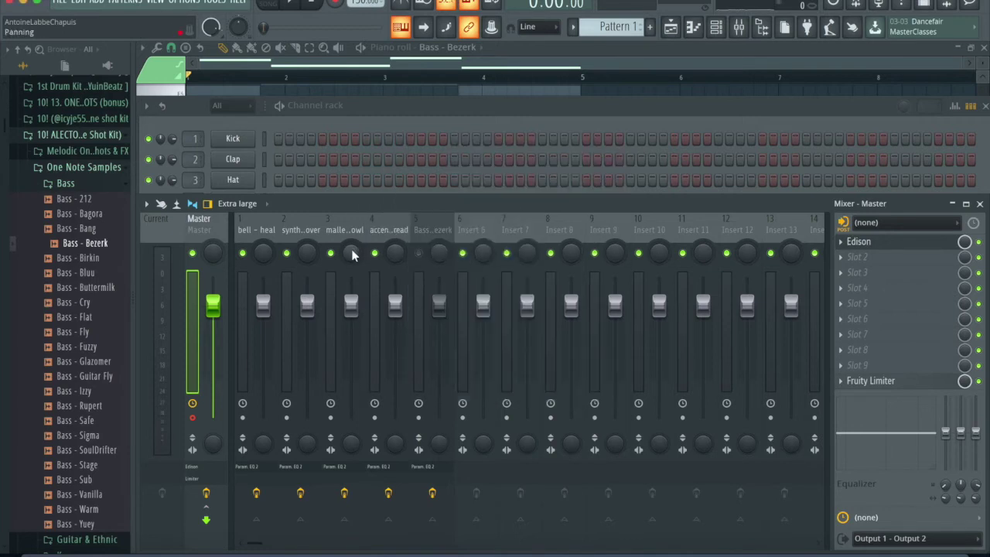
key("ctrl+alt+r")
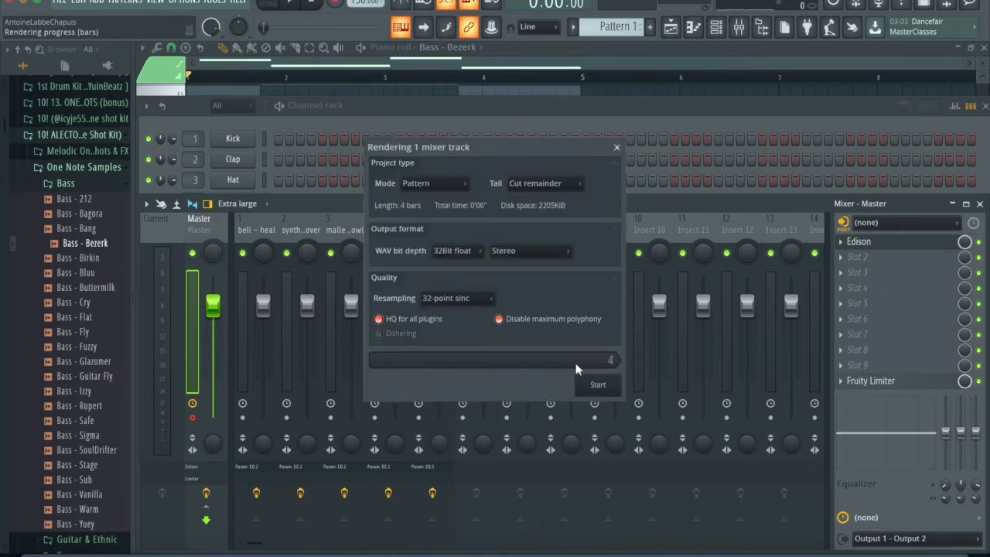
left_click(599, 384)
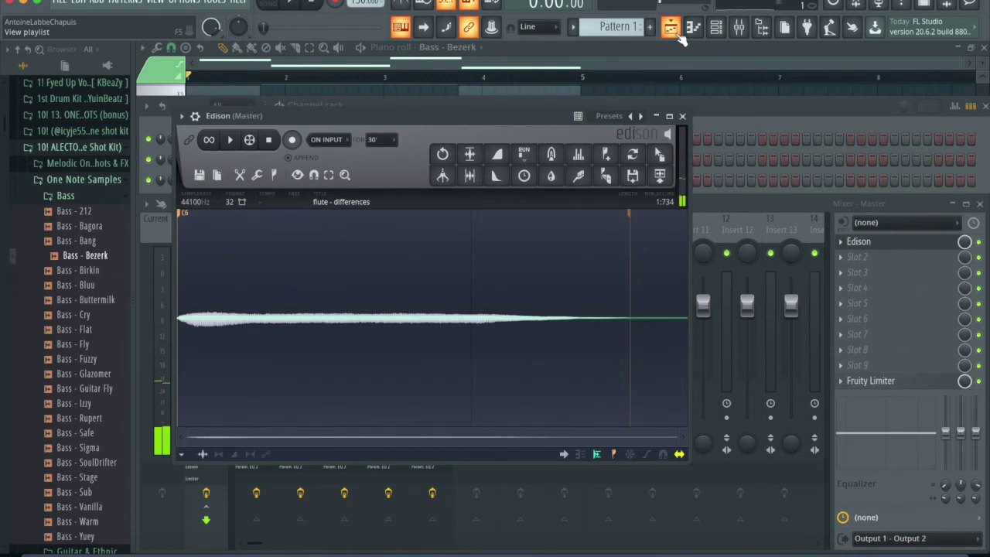
Place the rendered Master audio clip at bar 1 of playlist Track 1 and play it in song mode.
left_click(671, 27)
left_click_drag(206, 99, 346, 125)
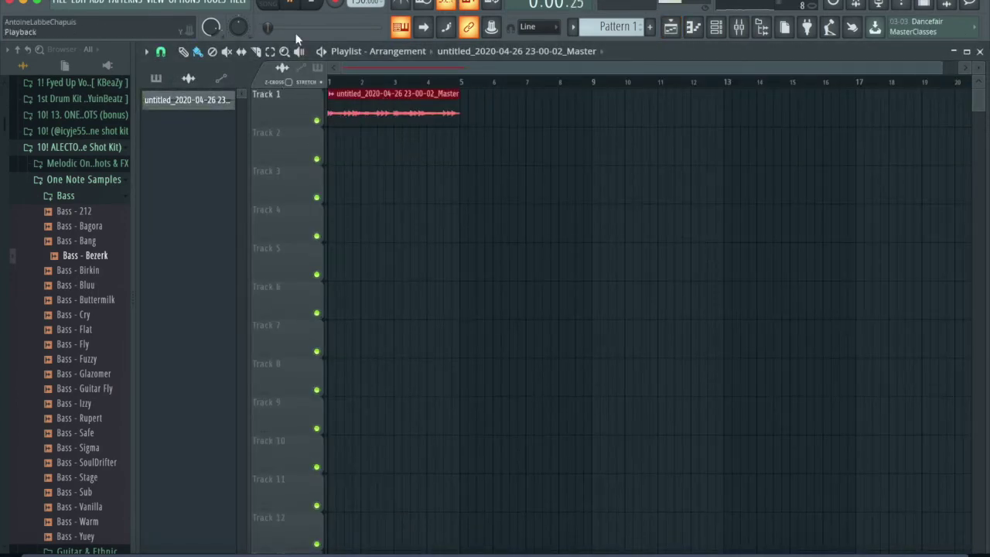
key("space")
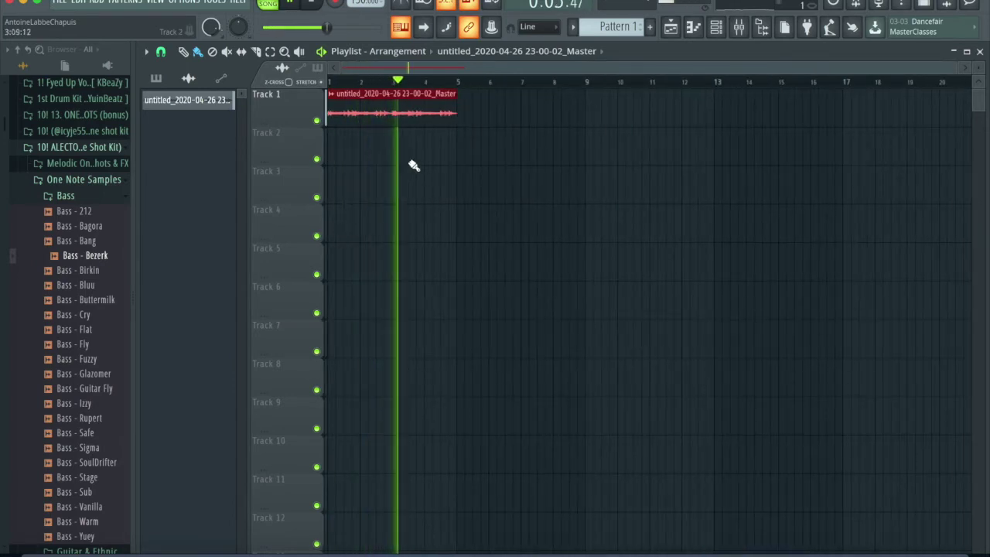
key("space")
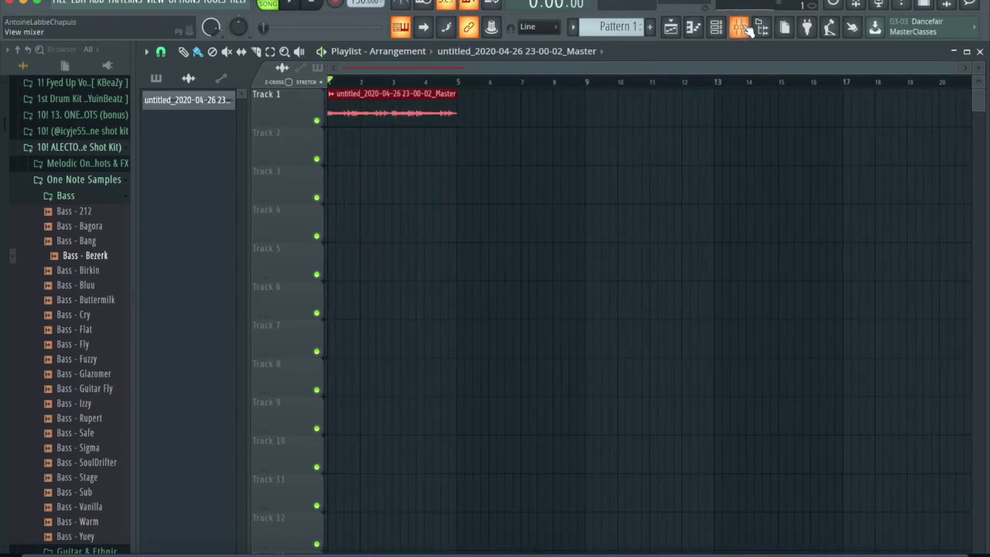
Load the rendered Master audio into a new Fruity Slicer channel and solo that channel.
left_click(719, 28)
left_click(235, 358)
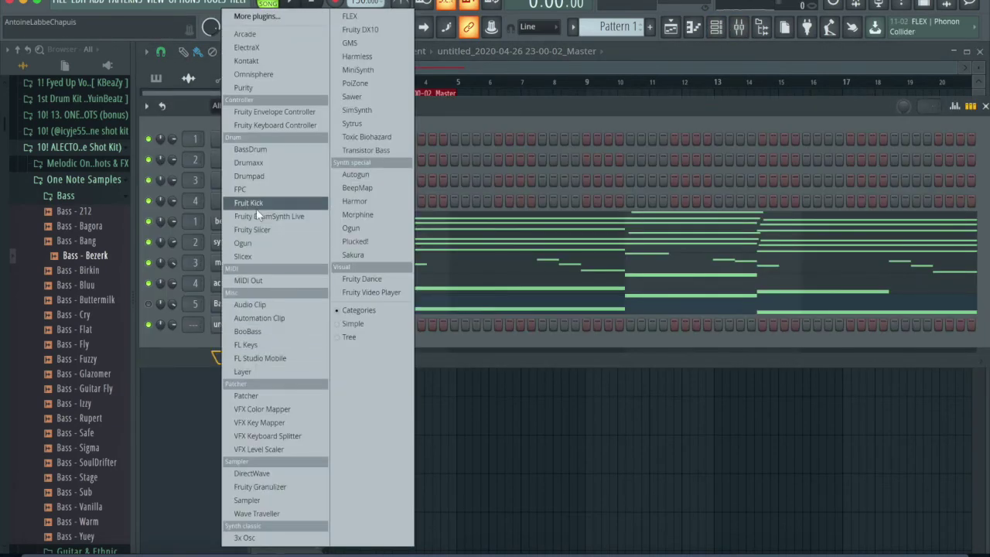
left_click(263, 230)
left_click_drag(352, 98, 504, 117)
left_click(245, 329)
left_click_drag(244, 329, 237, 344)
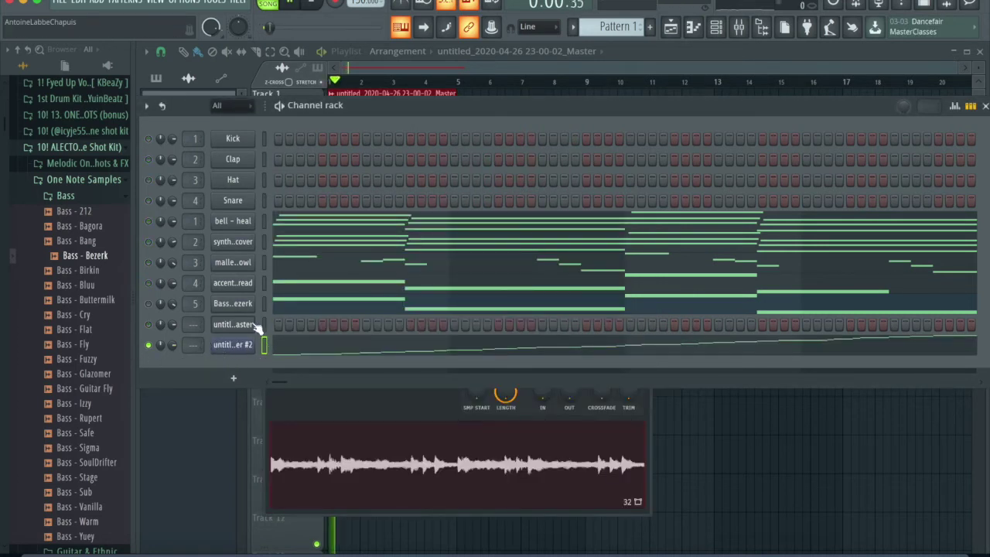
Slice the rendered Master audio by Beat in Fruity Slicer.
left_click(232, 344)
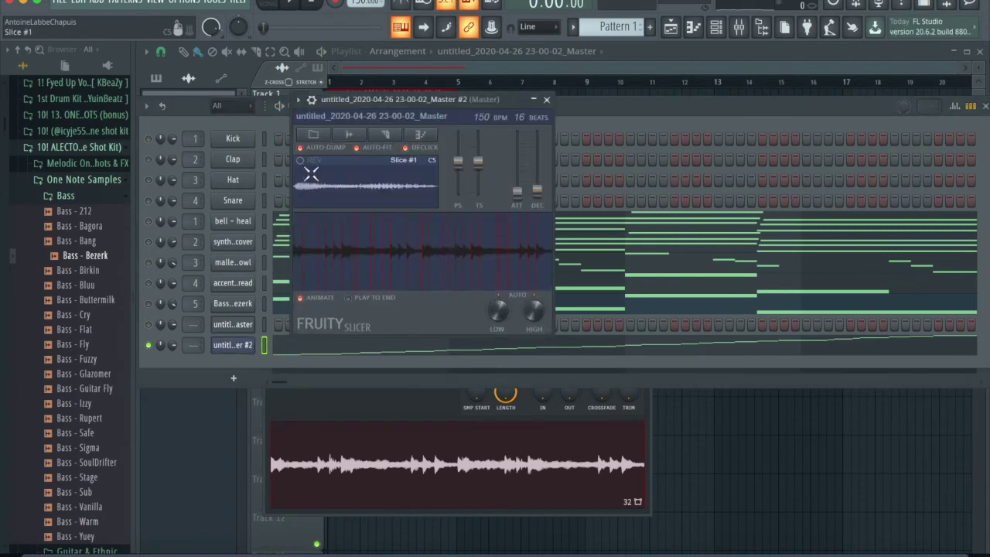
left_click(395, 141)
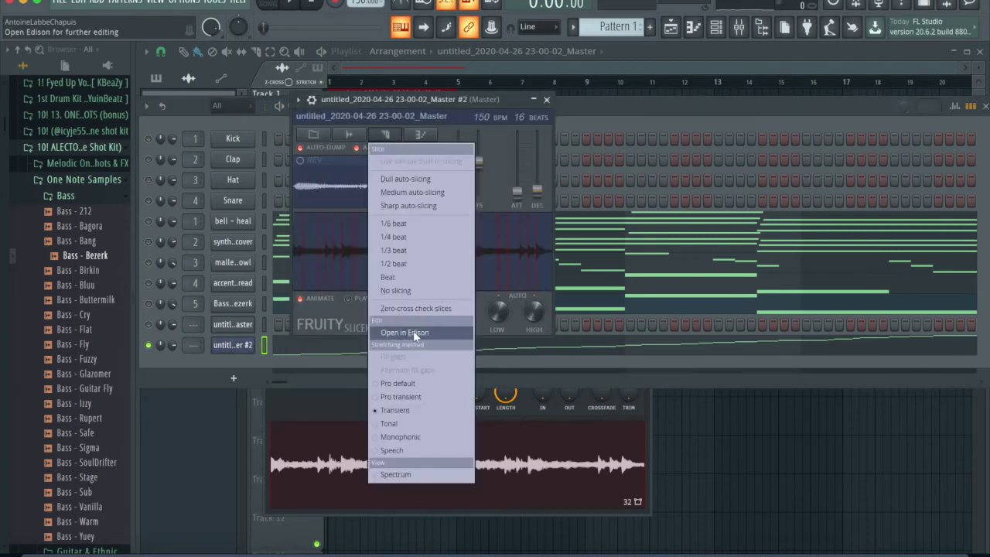
left_click(416, 280)
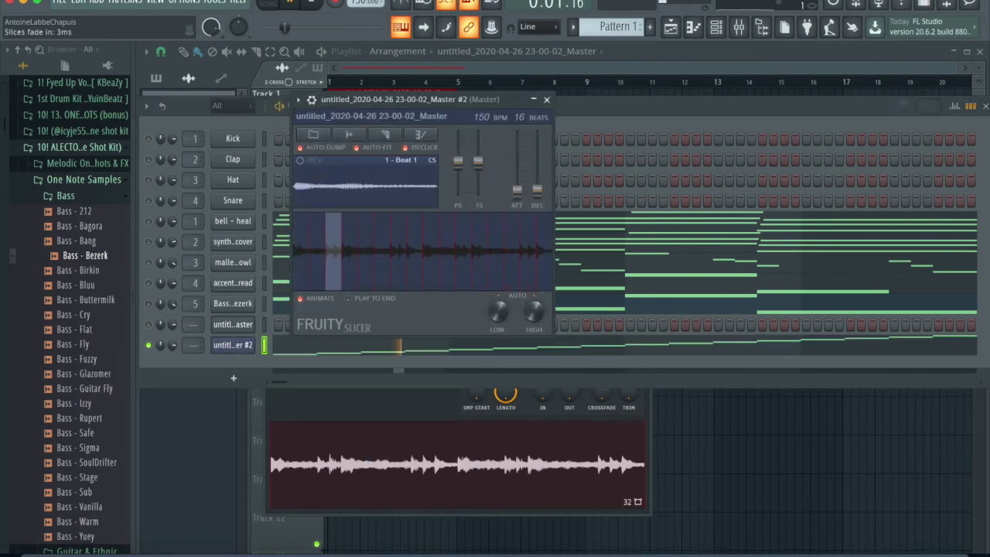
Route the sliced Master channel to mixer track 6 and play its beat slices in the piano roll.
key("F7")
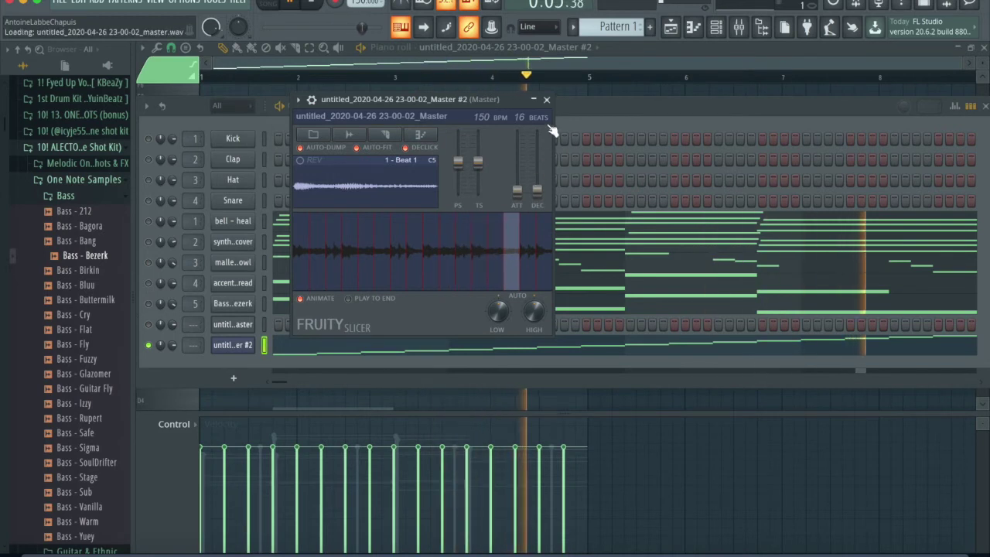
left_click(546, 98)
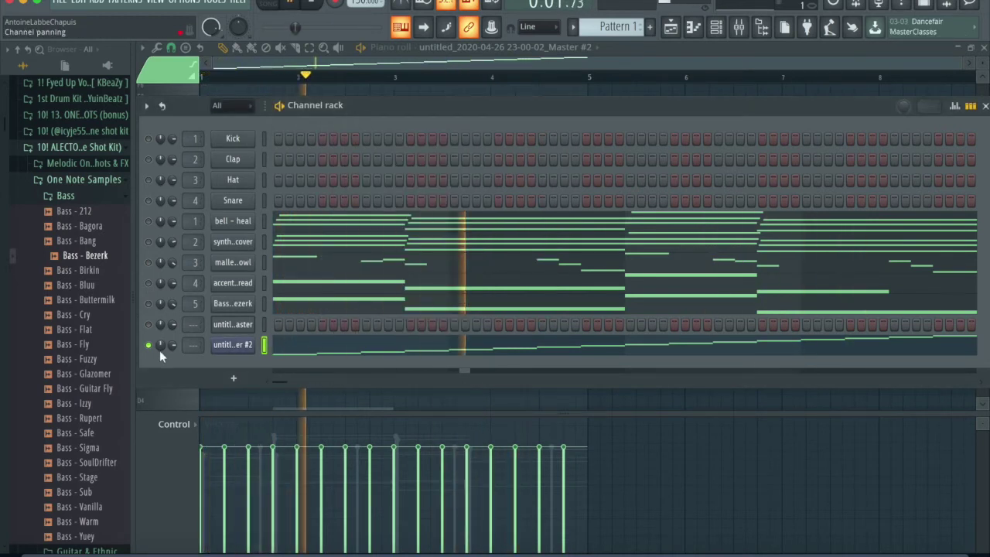
key("space")
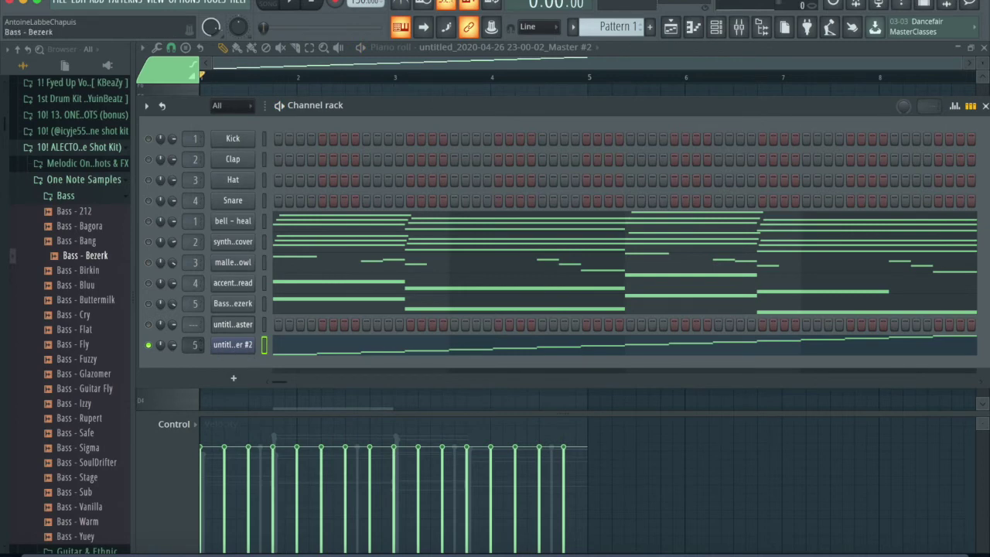
key("space")
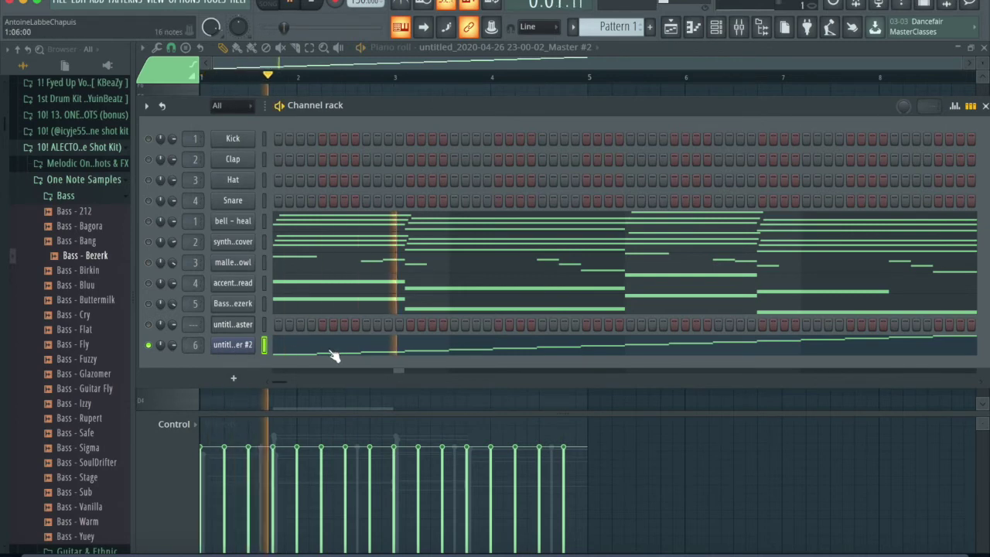
left_click(335, 354)
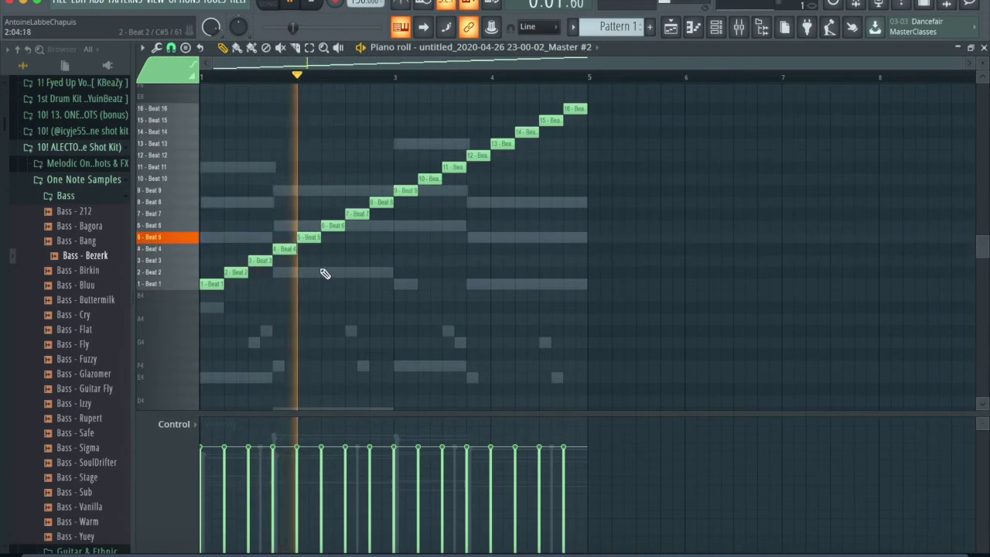
left_click(738, 27)
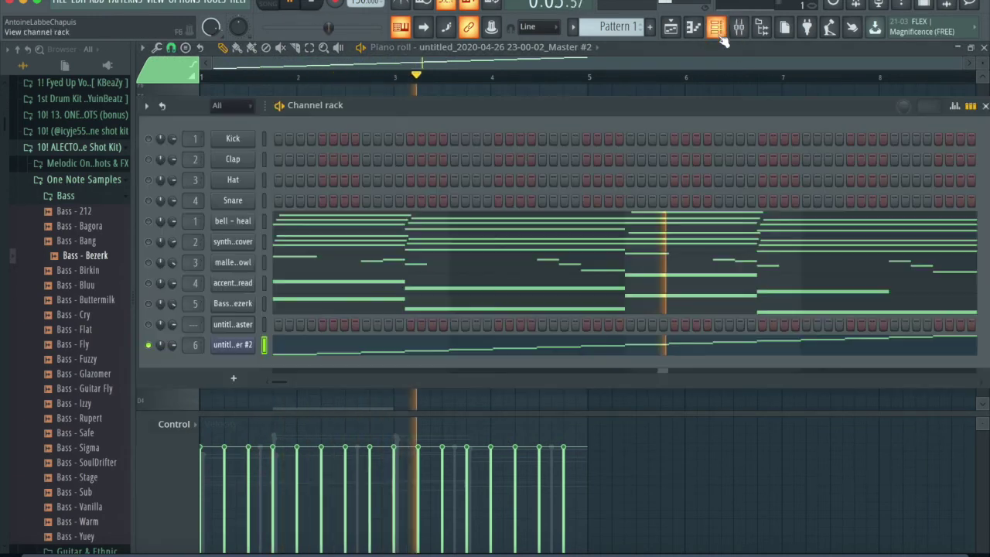
key("space")
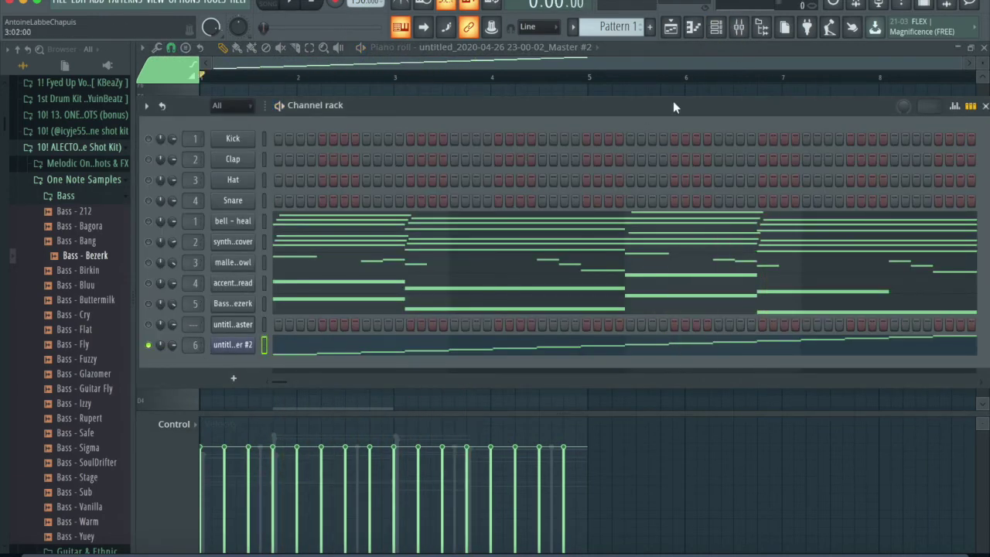
Name mixer track 6 after the sliced Master #2 channel and solo it.
left_click(740, 31)
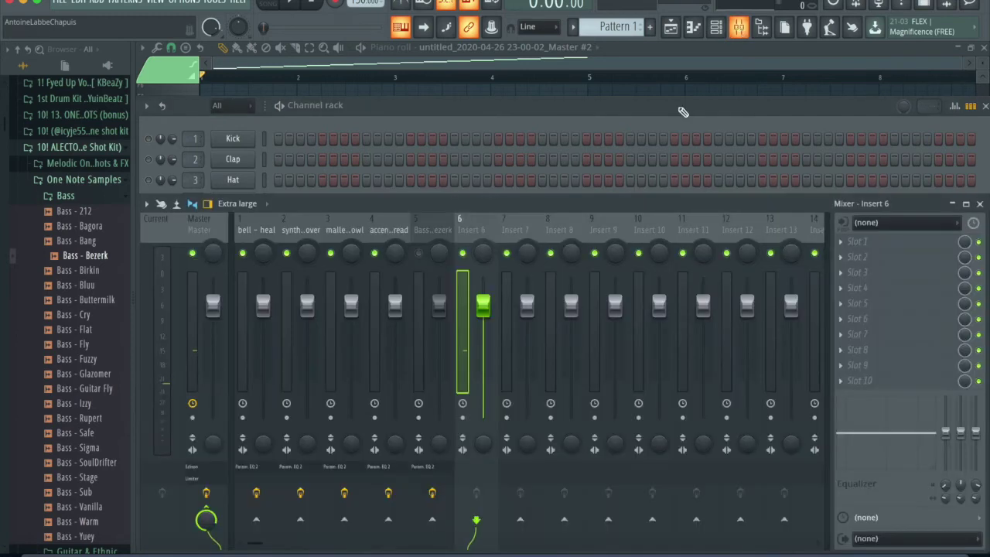
right_click(456, 221)
mouse_move(570, 338)
left_click(700, 342)
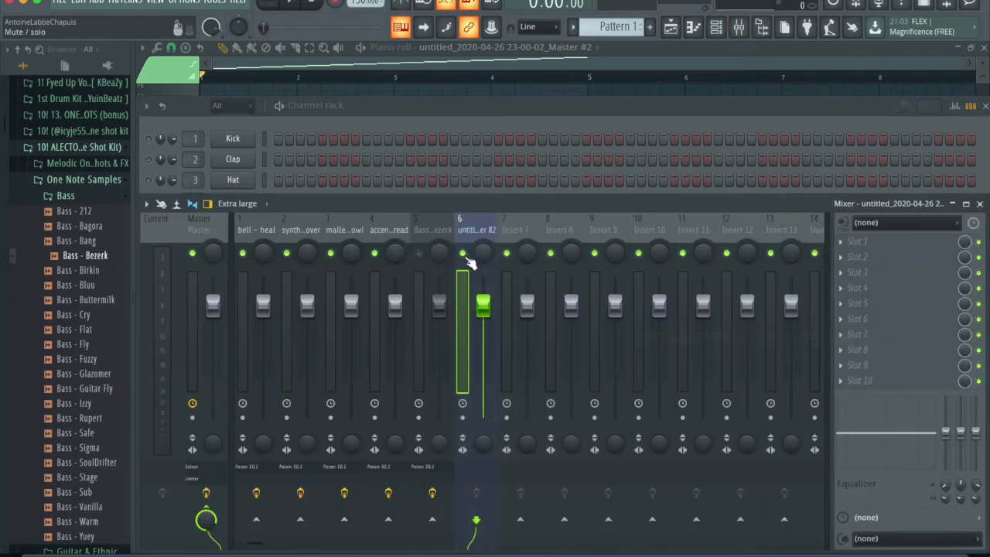
Load RC-20 Retro Color into effect slot 1 of the sliced Master mixer track.
left_click(843, 242)
mouse_move(855, 245)
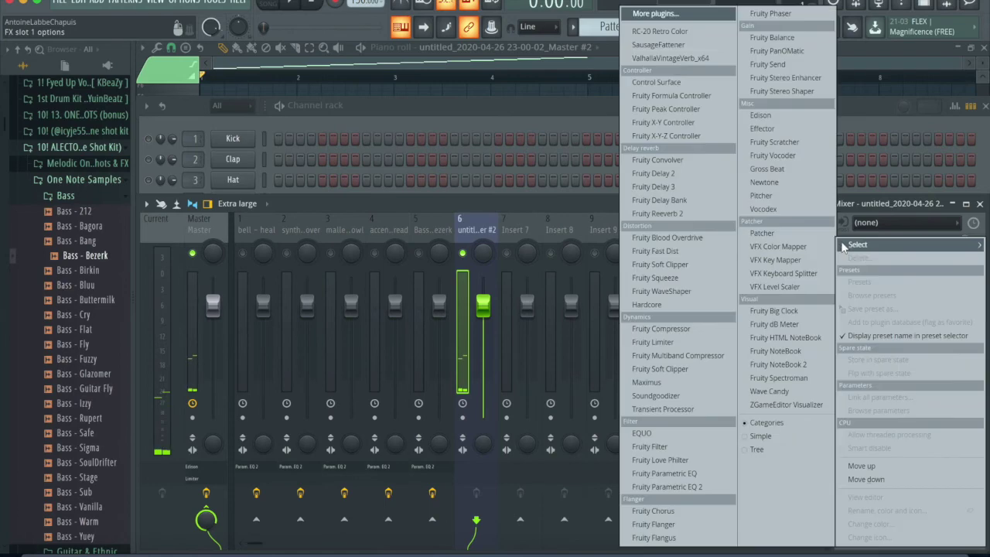
left_click(660, 31)
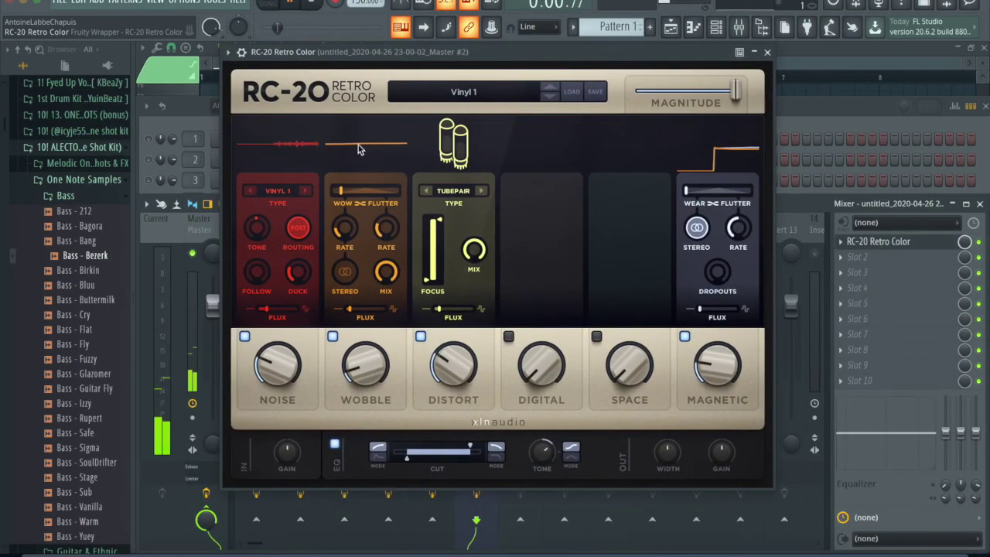
In RC-20, set Noise to 0% and disable it, raise Wobble with its Stereo enabled, and set Space to 13%.
left_click_drag(265, 357, 247, 472)
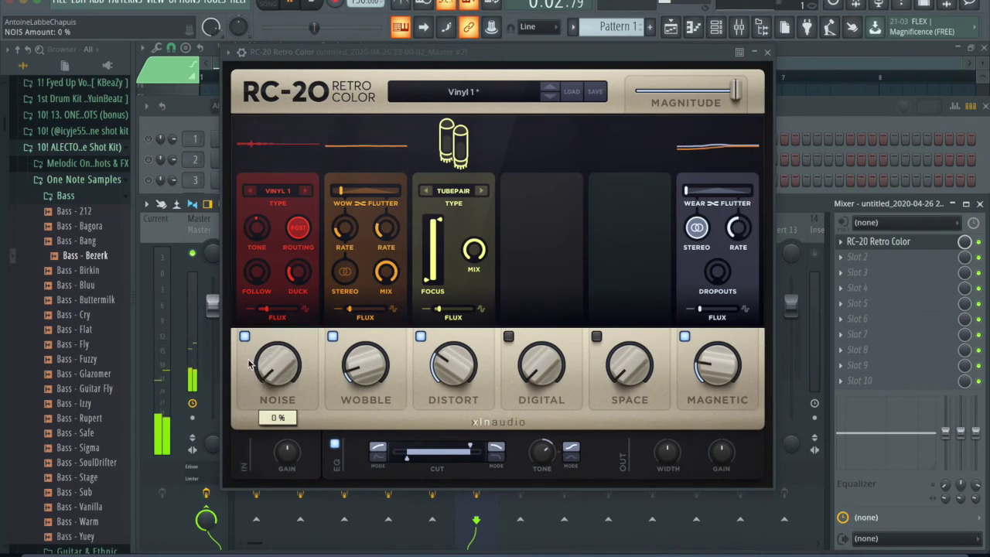
left_click(245, 336)
left_click_drag(352, 372, 365, 357)
left_click(348, 268)
scroll(358, 376, "up", 3)
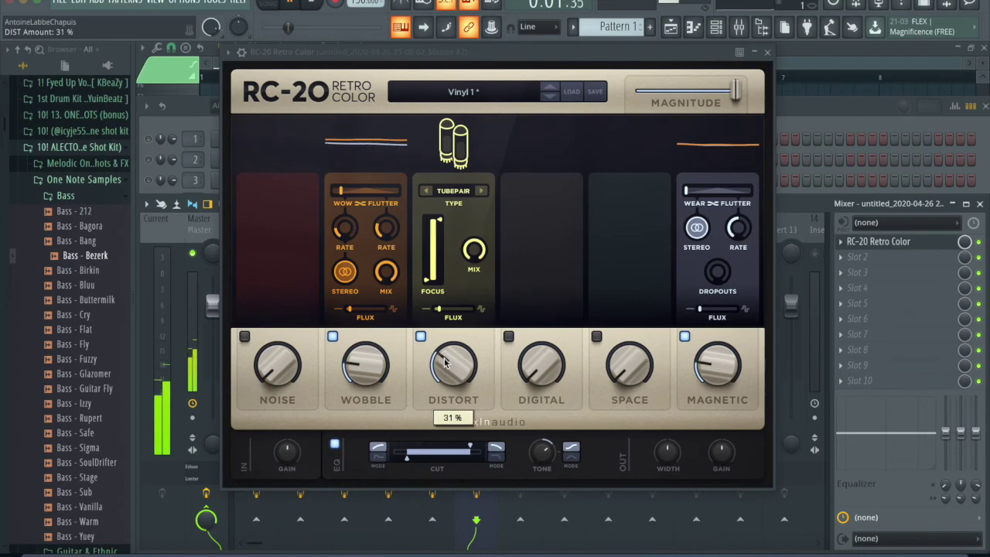
left_click_drag(627, 382, 632, 370)
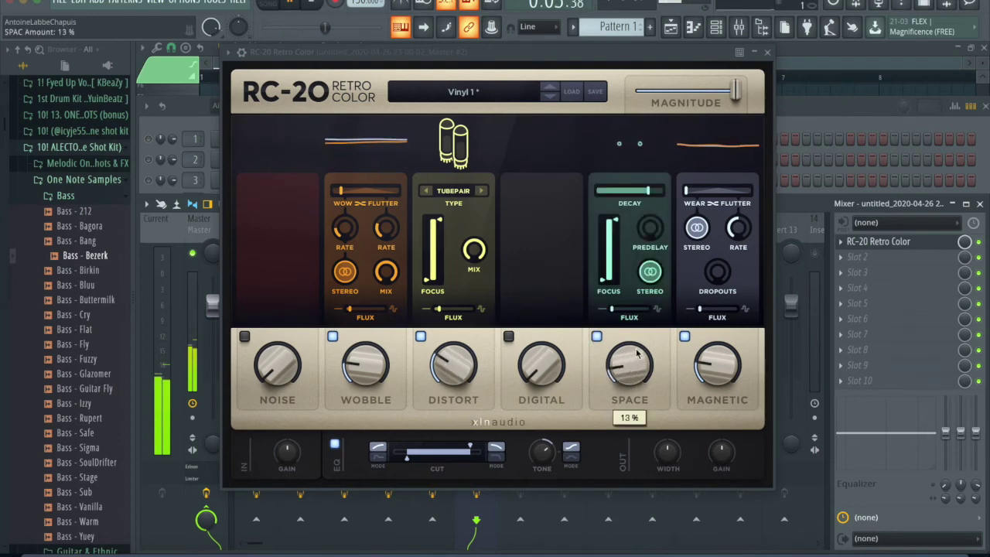
Close RC-20 and add Fruity Chorus in effect slot 2 of the sliced Master mixer track.
left_click(877, 242)
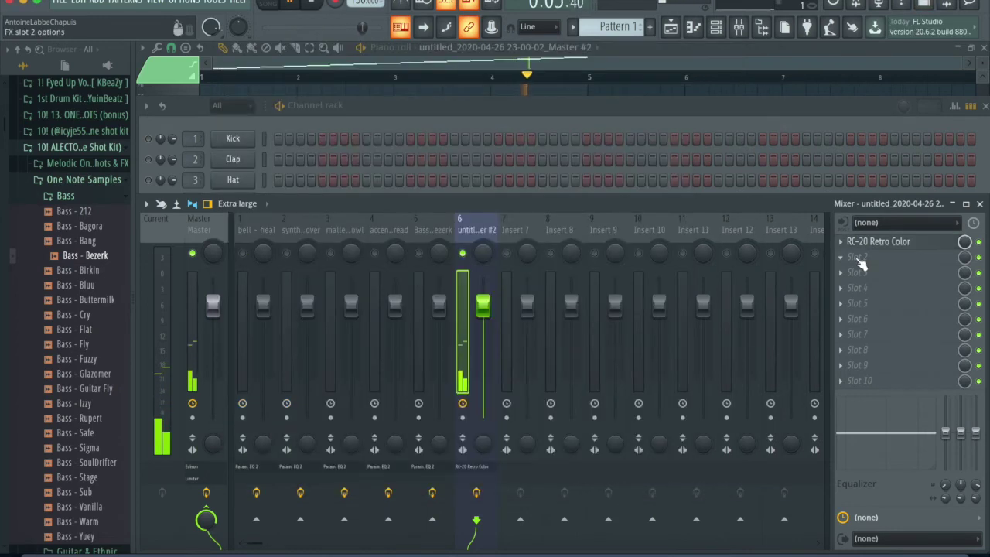
left_click(889, 256)
left_click(689, 514)
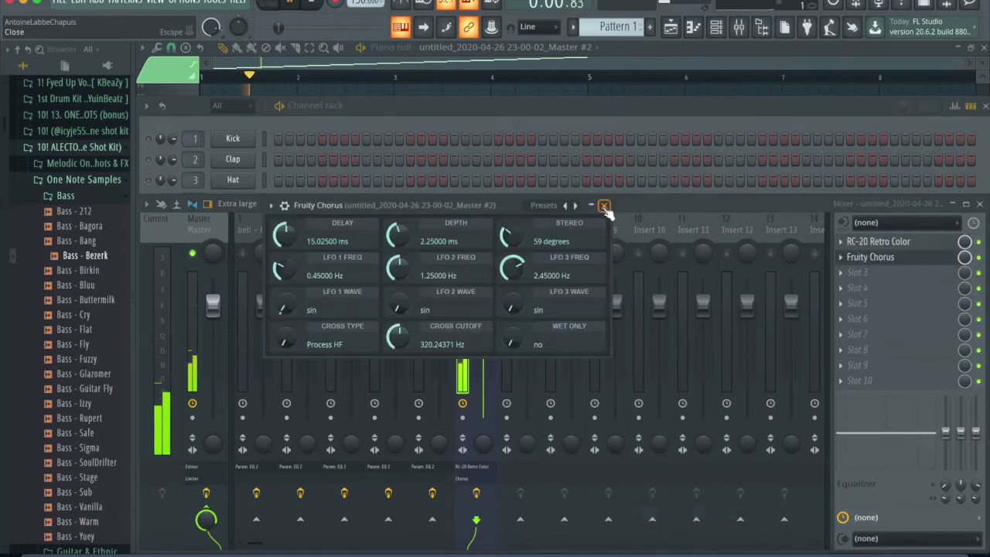
left_click(602, 205)
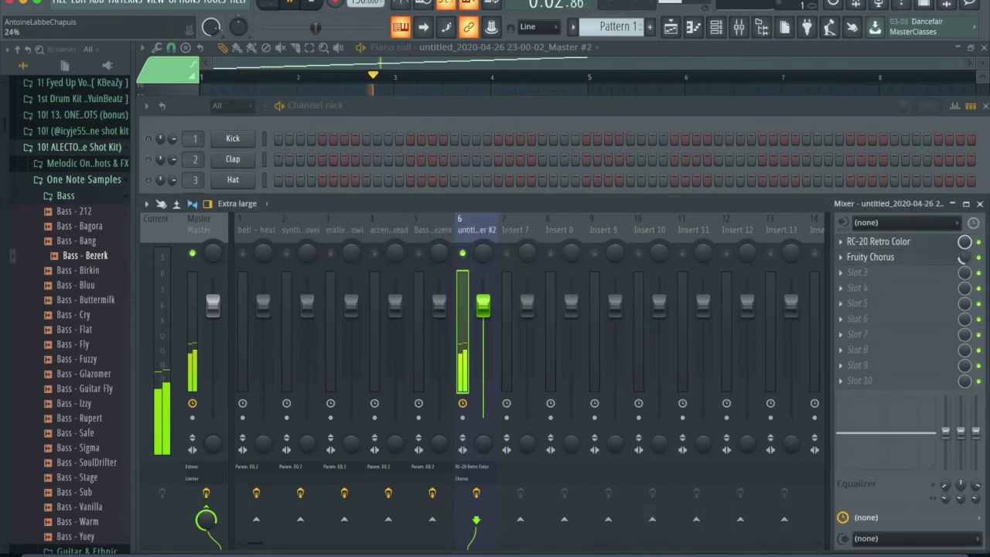
Set the Fruity Chorus slot's mix level to about 25%.
right_click(963, 258)
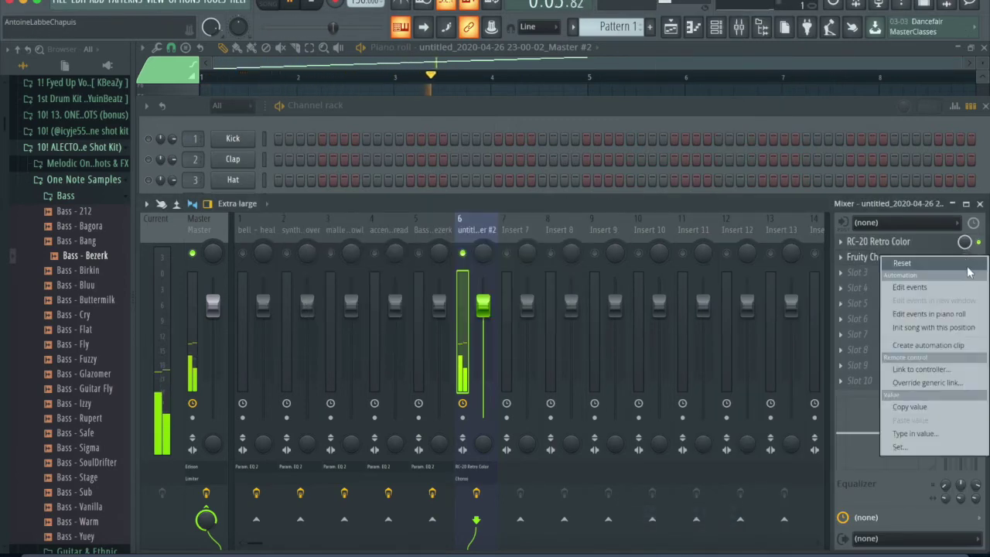
left_click(939, 437)
left_click(916, 415)
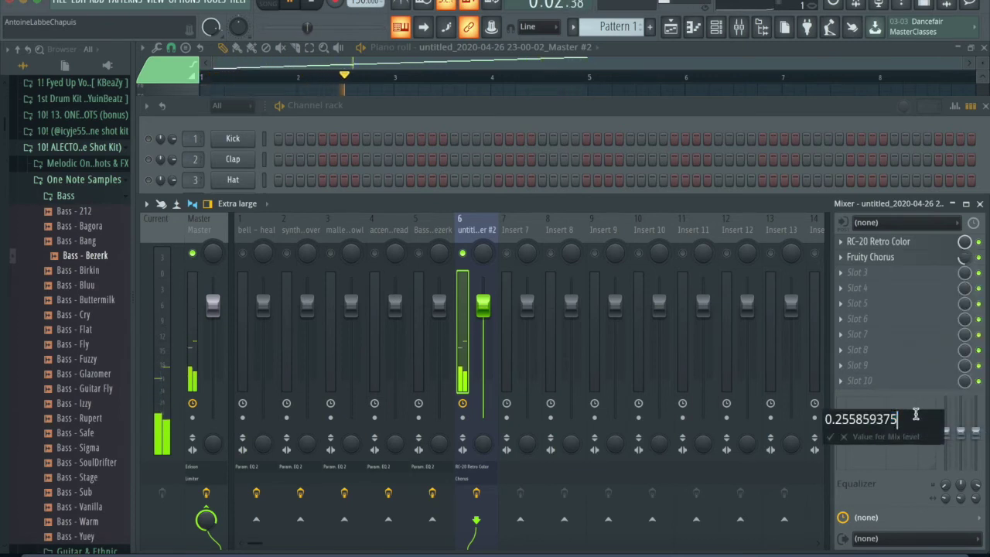
key("BackSpace")
key("BackSpace")
key("BackSpace")
key("Return")
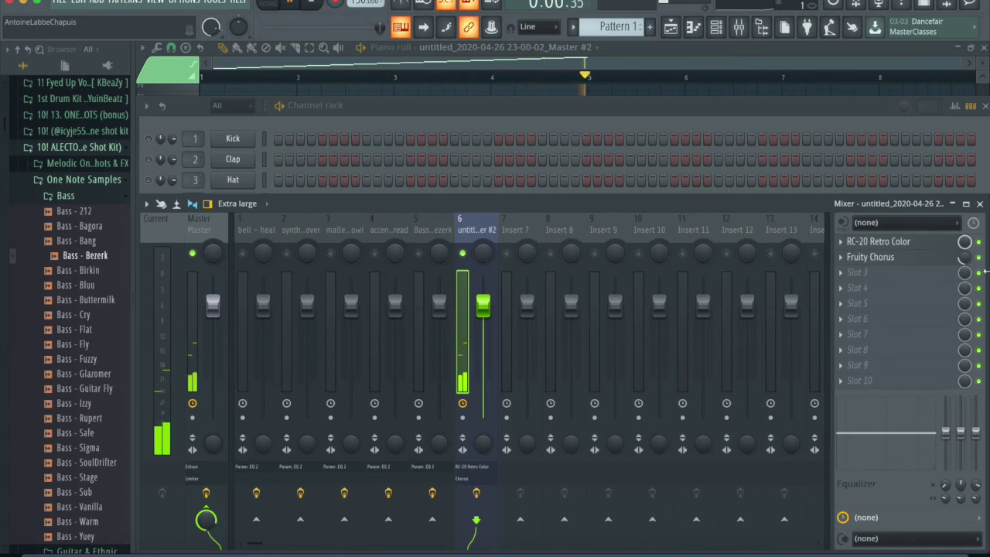
Arm disk recording on the sliced Master and Bass - Bezerk mixer tracks and render the pattern to audio.
left_click(981, 204)
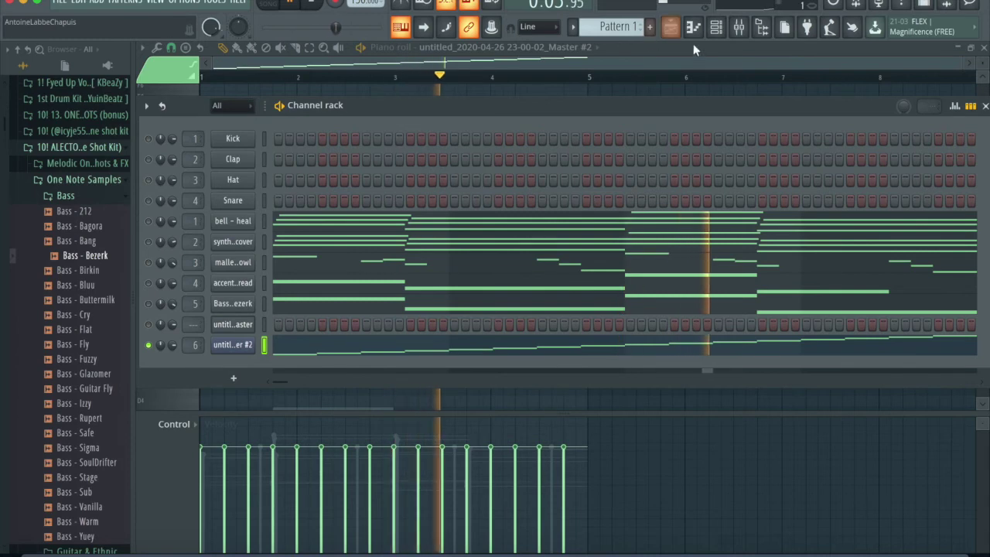
key("F9")
left_click(462, 418)
left_click(419, 419)
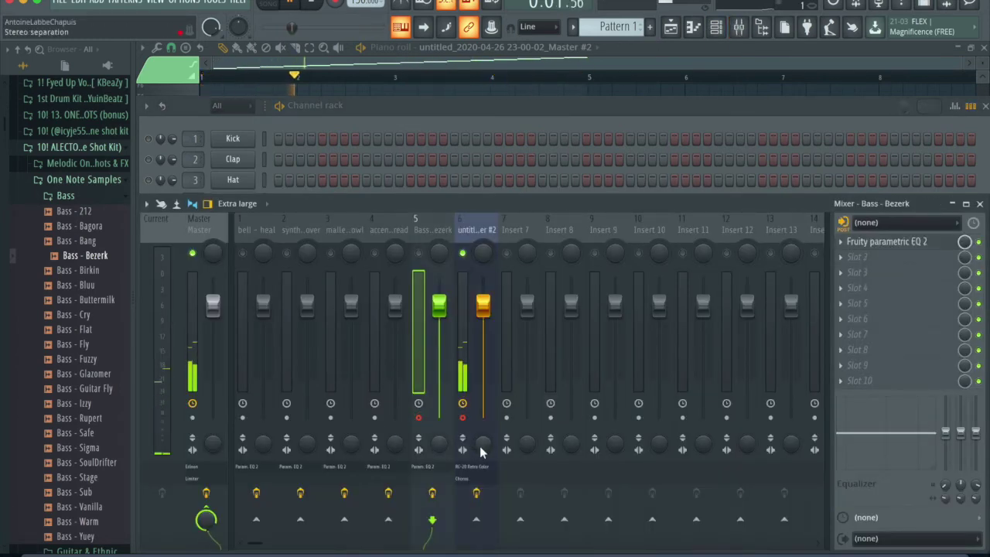
key("ctrl+r")
left_click(599, 384)
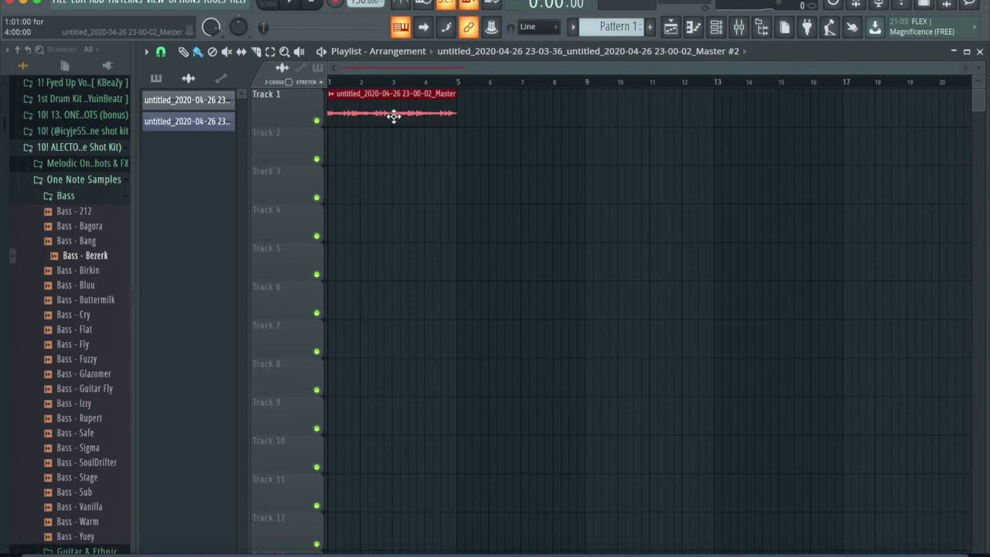
Place the newly rendered Master #2 audio clip at bar 1 of playlist Track 2 and play it.
right_click(394, 116)
left_click_drag(196, 106, 333, 123)
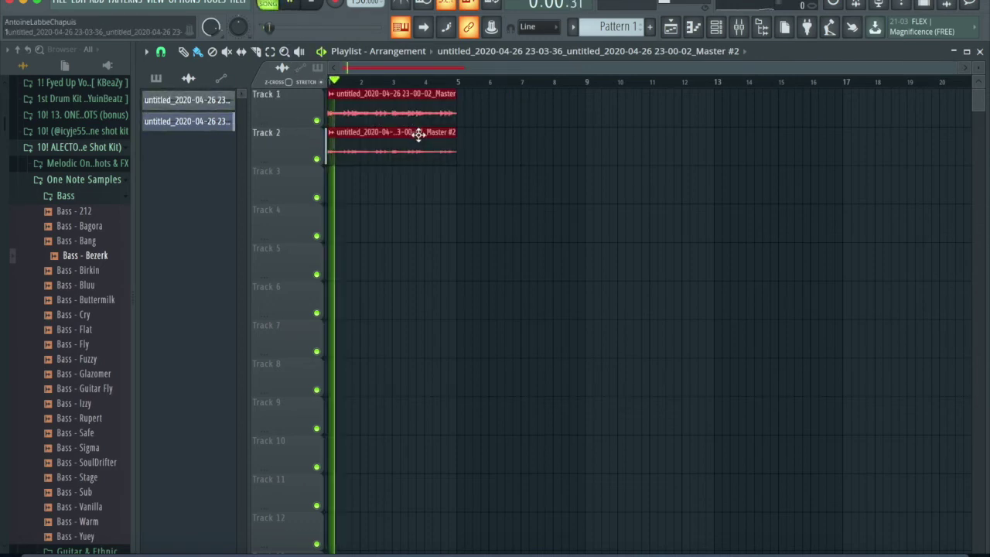
key("space")
Compare playlist Tracks 1 and 2 by soloing each, and unsolo the sliced Master track in the mixer.
right_click(316, 120)
key("space")
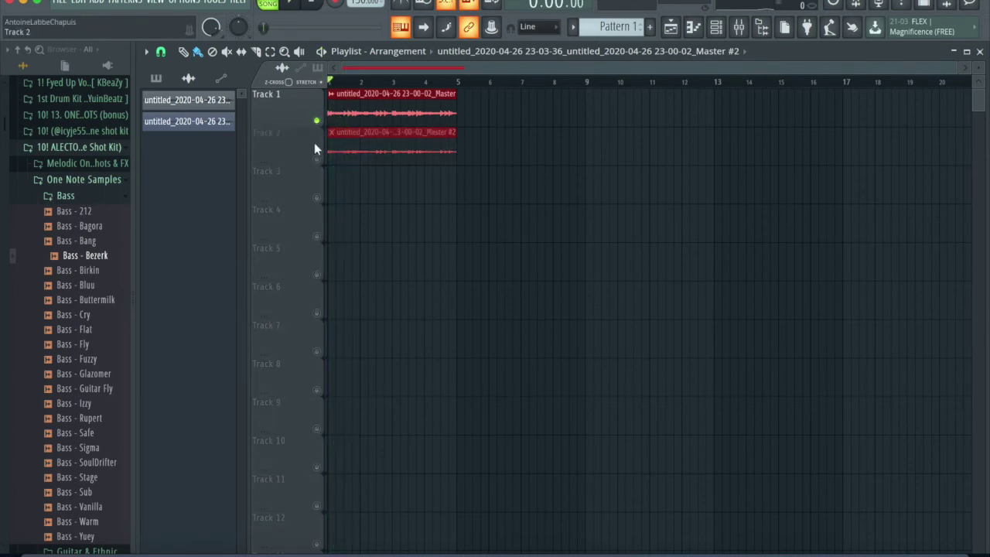
right_click(317, 158)
key("space")
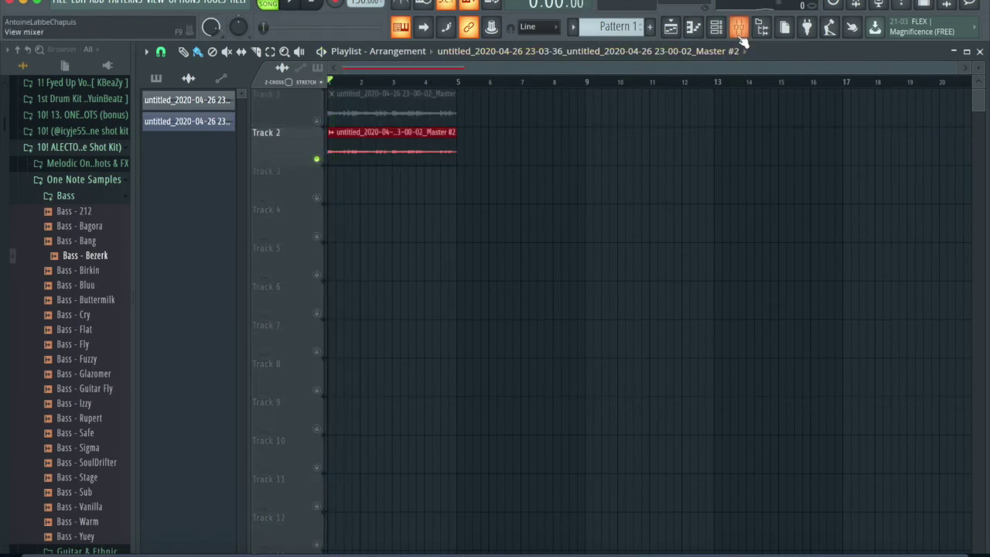
left_click(738, 29)
left_click(514, 122)
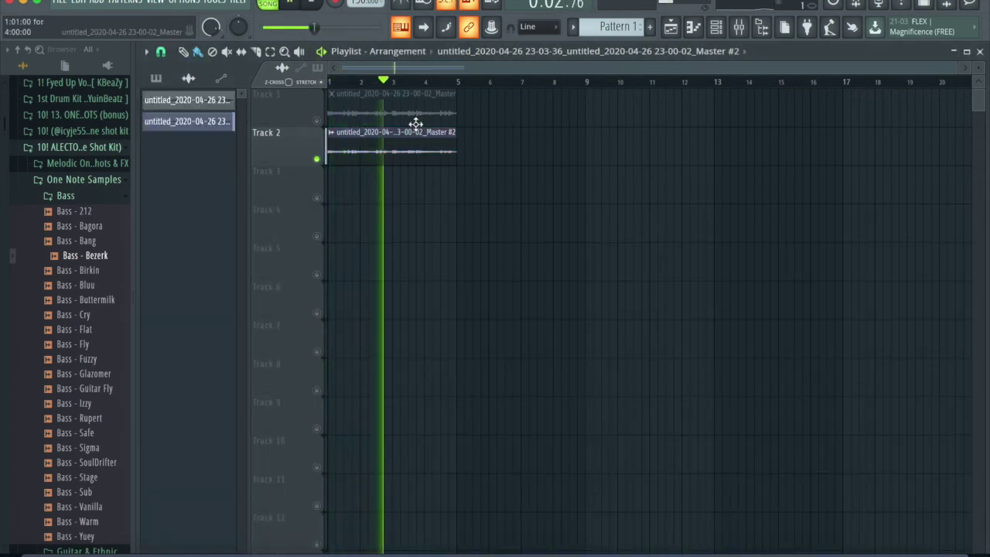
key("space")
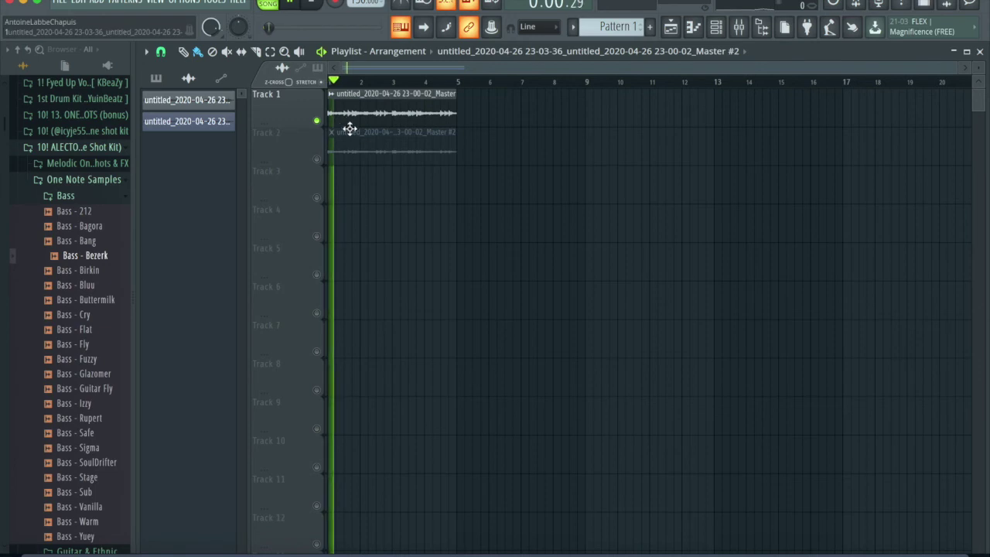
Delete the original Master audio clip from Track 1 and the clip list, and unsolo Track 2.
right_click(346, 124)
right_click(219, 120)
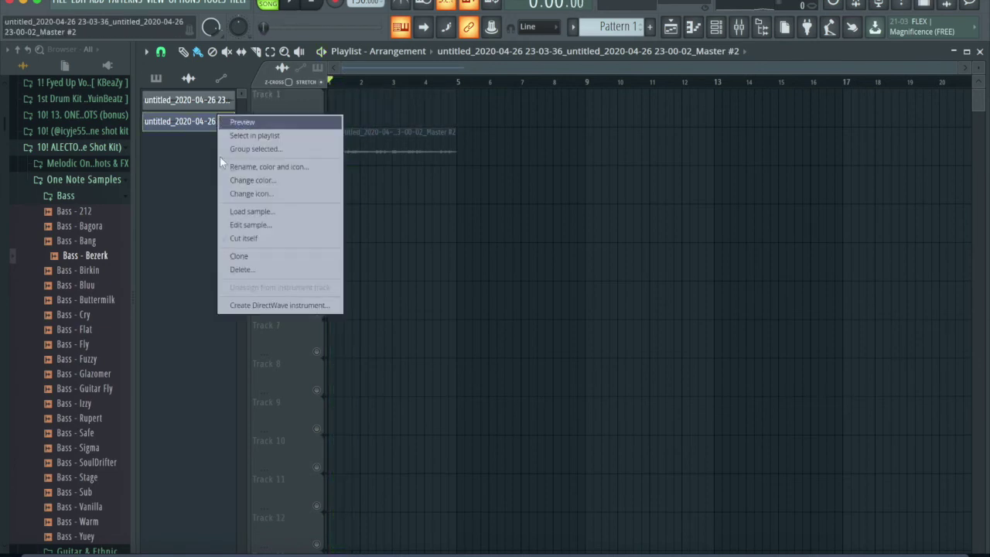
right_click(198, 102)
left_click(268, 263)
key("space")
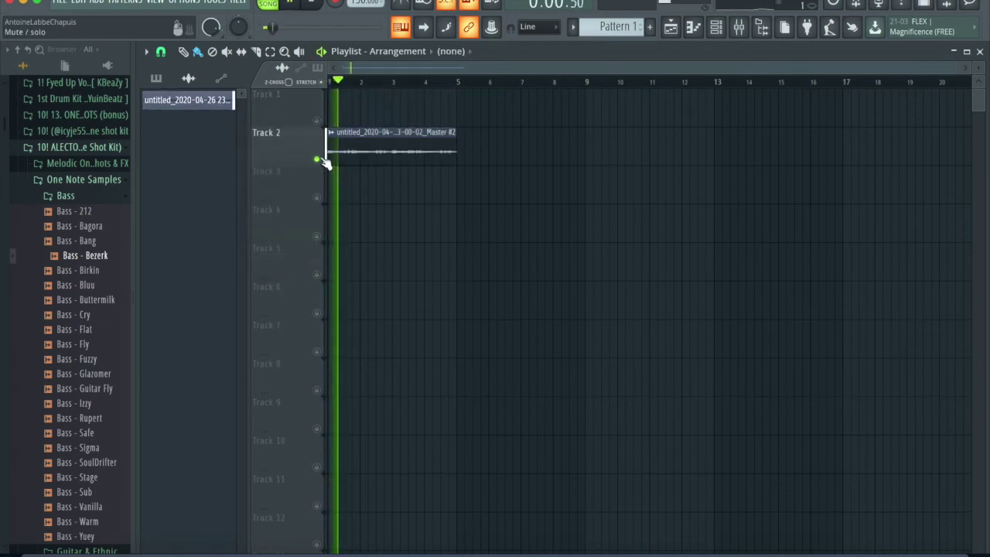
key("space")
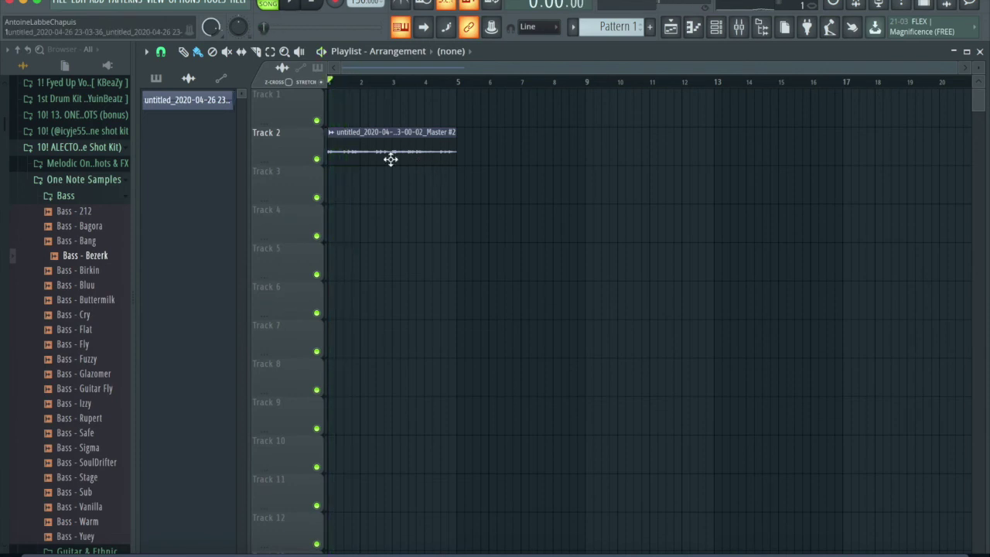
Check the rendered clip's sampler settings, and move the clip to bar 1 of playlist Track 1.
double_click(390, 155)
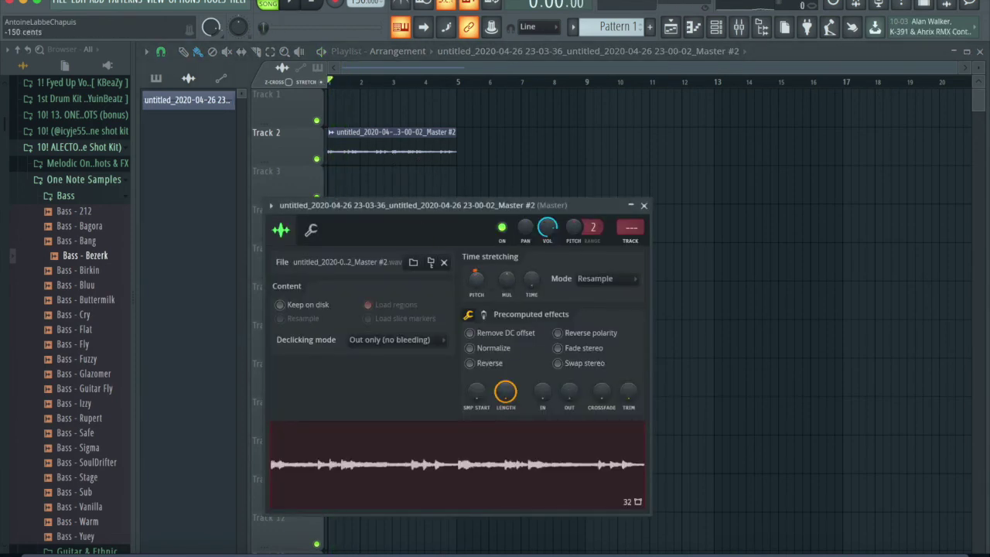
left_click(643, 206)
left_click_drag(376, 150, 363, 93)
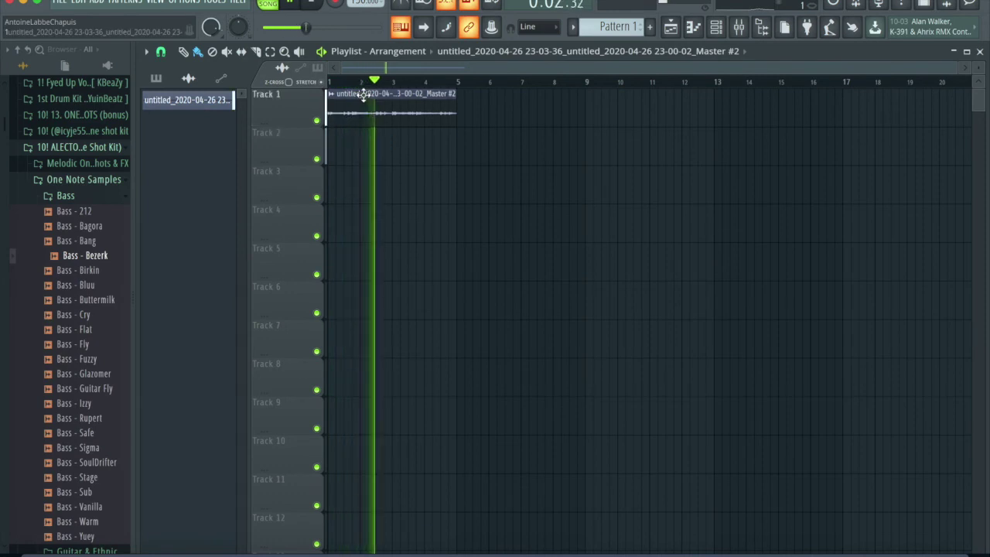
Disarm disk recording on the mixer tracks and show the channel rack.
left_click(738, 27)
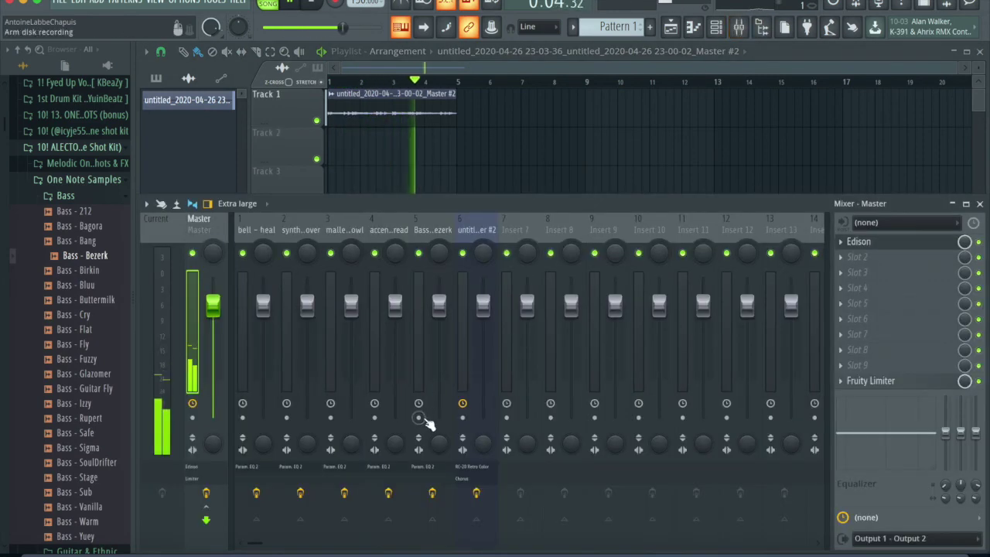
left_click(709, 38)
key("F6")
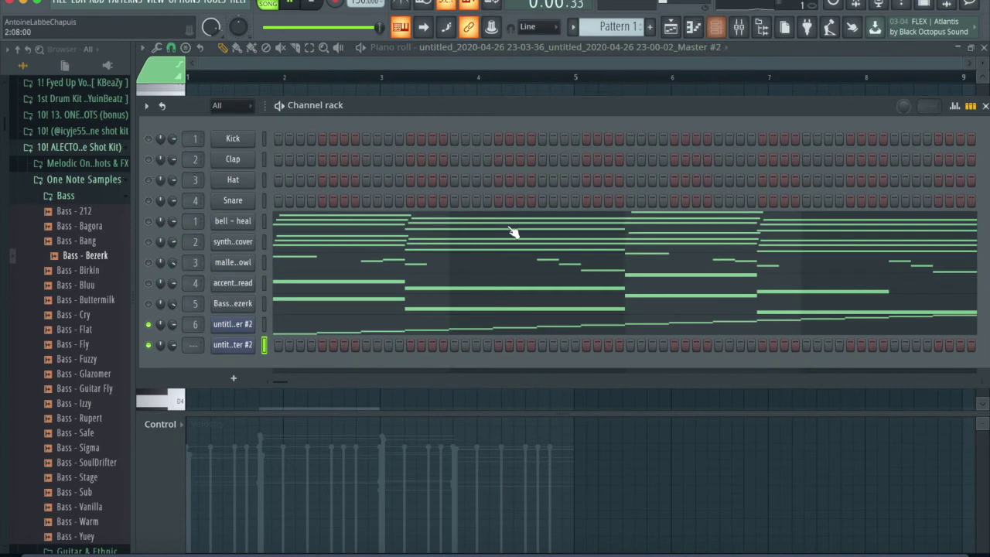
Add the rendered Bass - Bezerk audio clip to the playlist at bar 5 of Track 2.
left_click(752, 25)
left_click(420, 417)
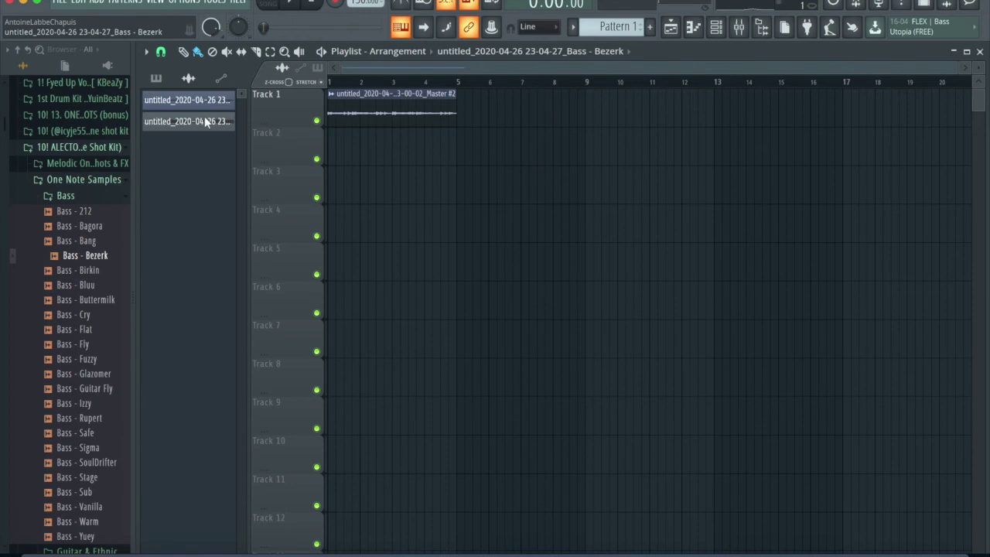
left_click_drag(205, 122, 508, 164)
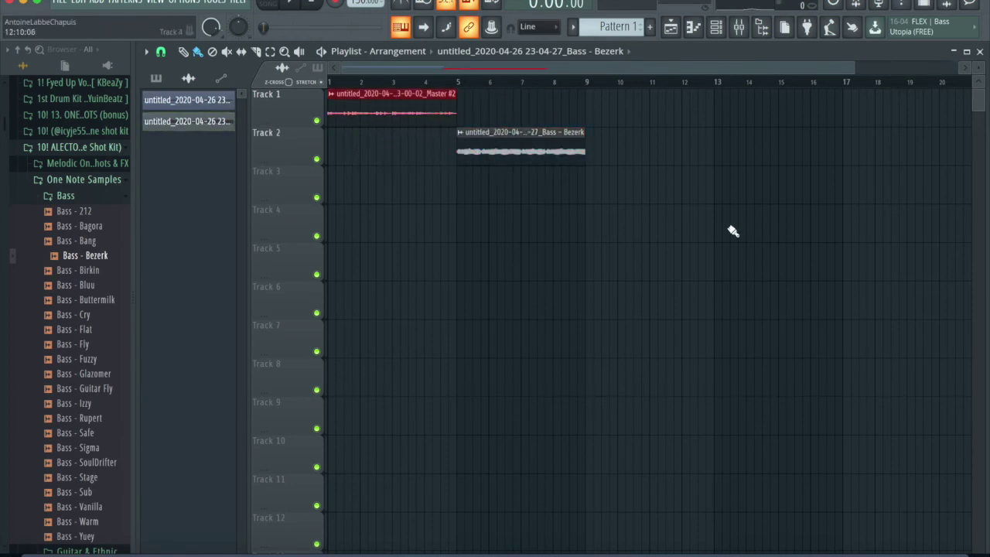
Duplicate the Master #2 clip to bar 5 of Track 1 and normalize it, checking the bass clip's sampler settings during playback.
key("space")
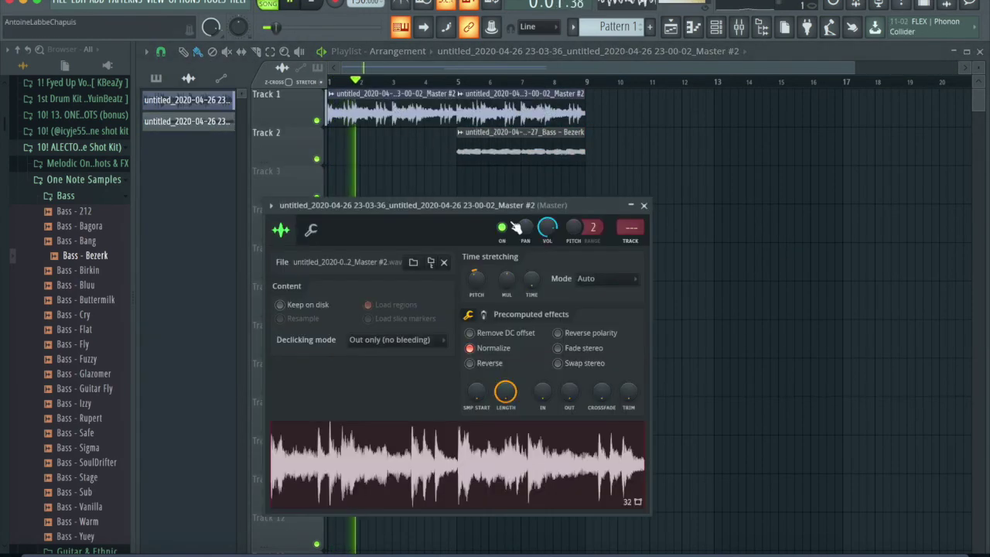
left_click(644, 205)
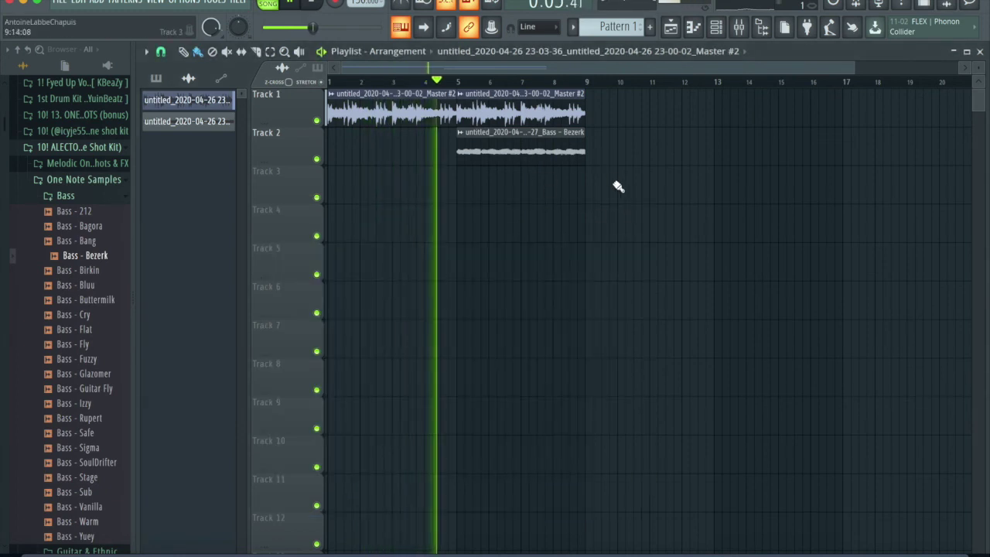
double_click(496, 158)
left_click(536, 99)
key("space")
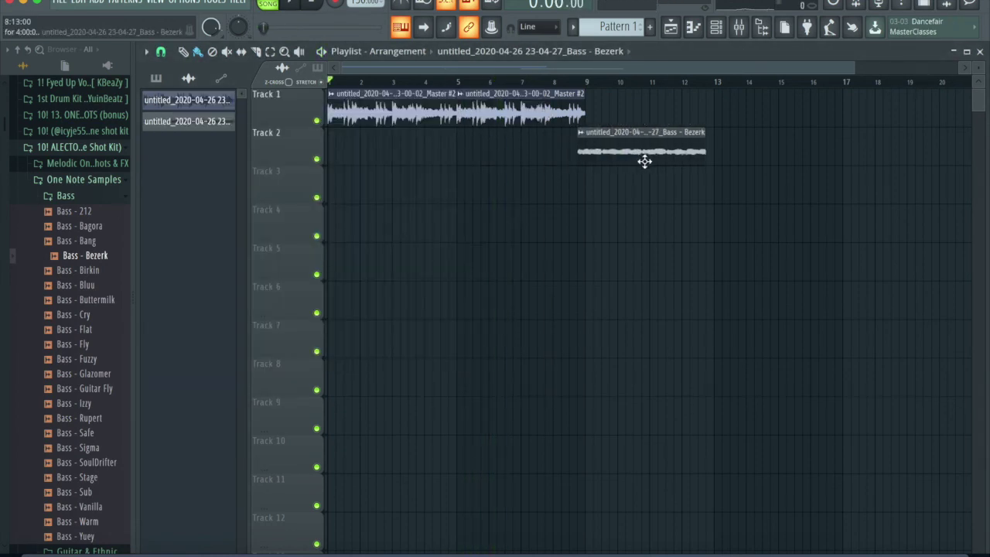
Move the bass clip to bar 9 of Track 2, and duplicate the Master #2 and bass clips so both tracks run to bar 17.
left_click_drag(534, 108, 533, 113)
key("ctrl+b")
key("space")
left_click(668, 150)
key("ctrl+b")
scroll(579, 260, "down", 2)
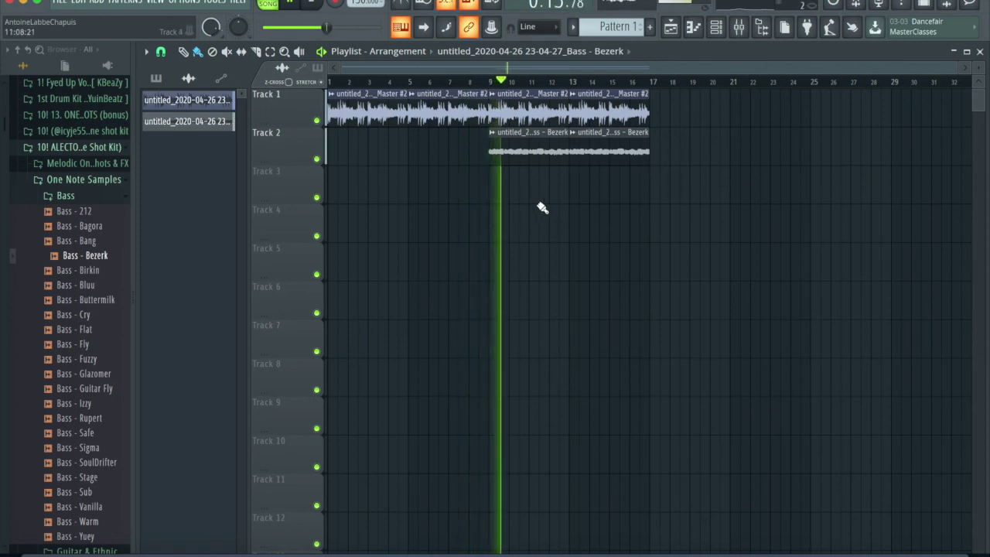
Raise the Bass - Bezerk clip's channel volume to about 88% in its sampler settings during playback.
double_click(525, 161)
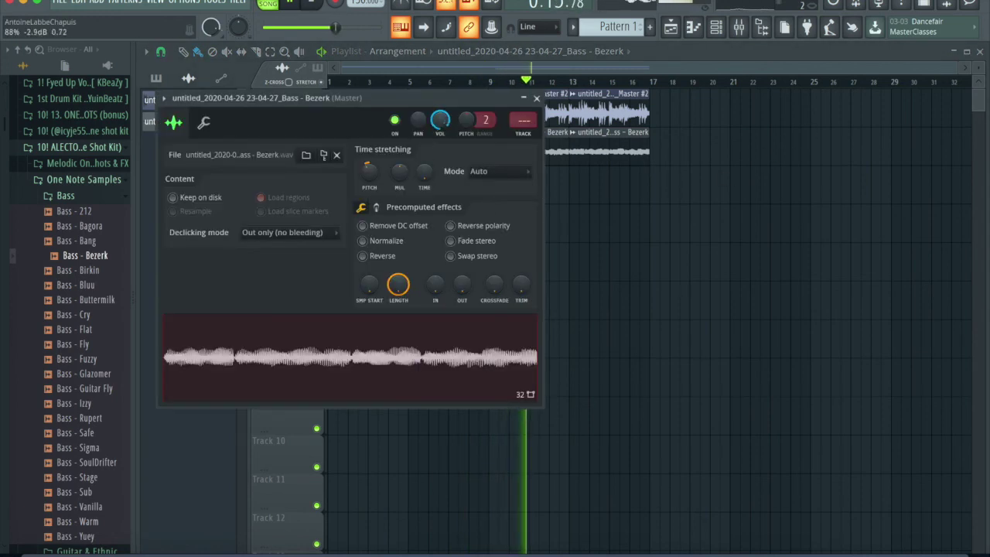
left_click(536, 99)
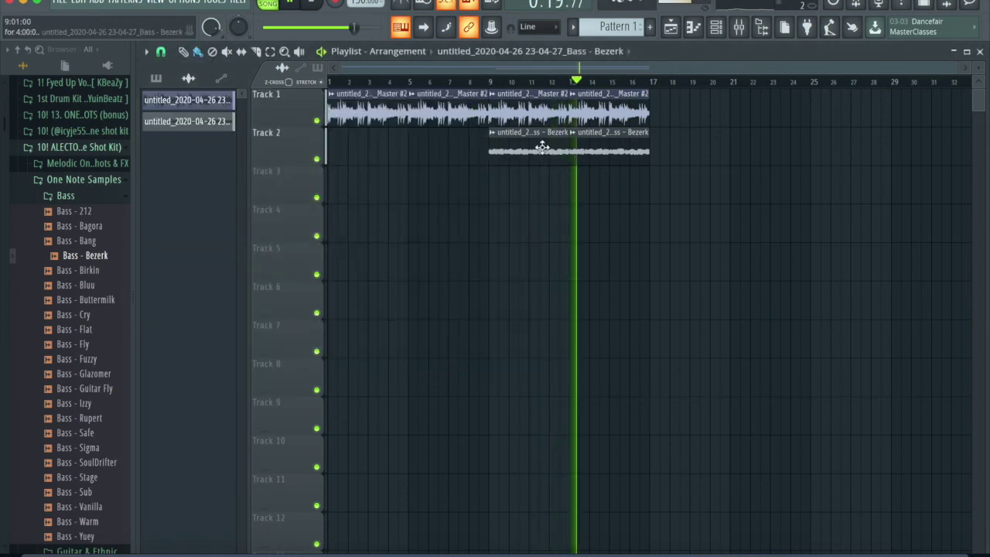